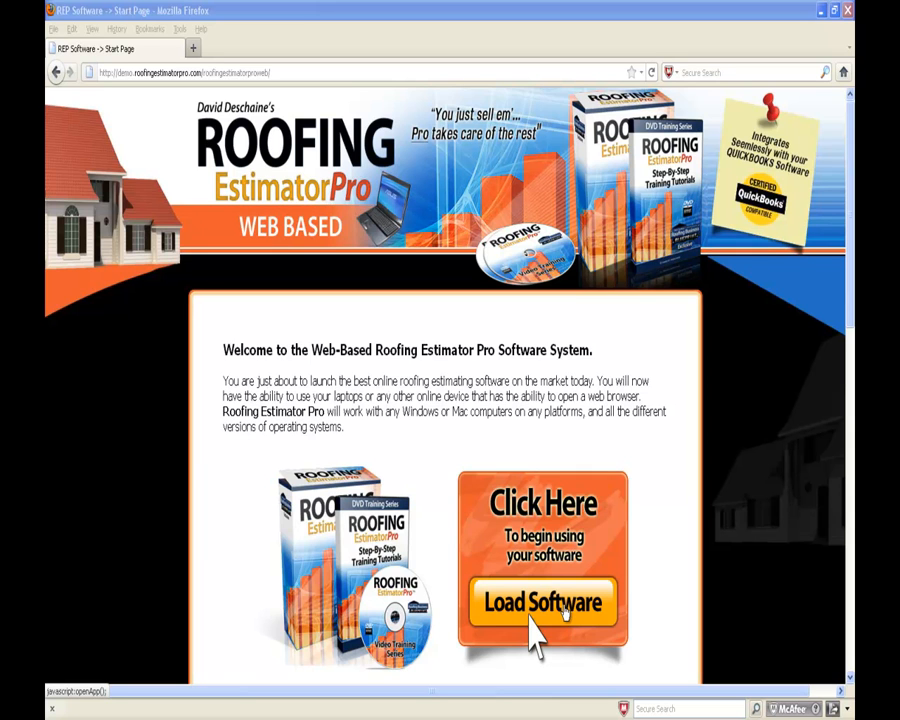
Launch Roofing Estimator Pro from the start page and bring its window onto the screen
{"action": "left_click", "coordinate": [565, 612]}
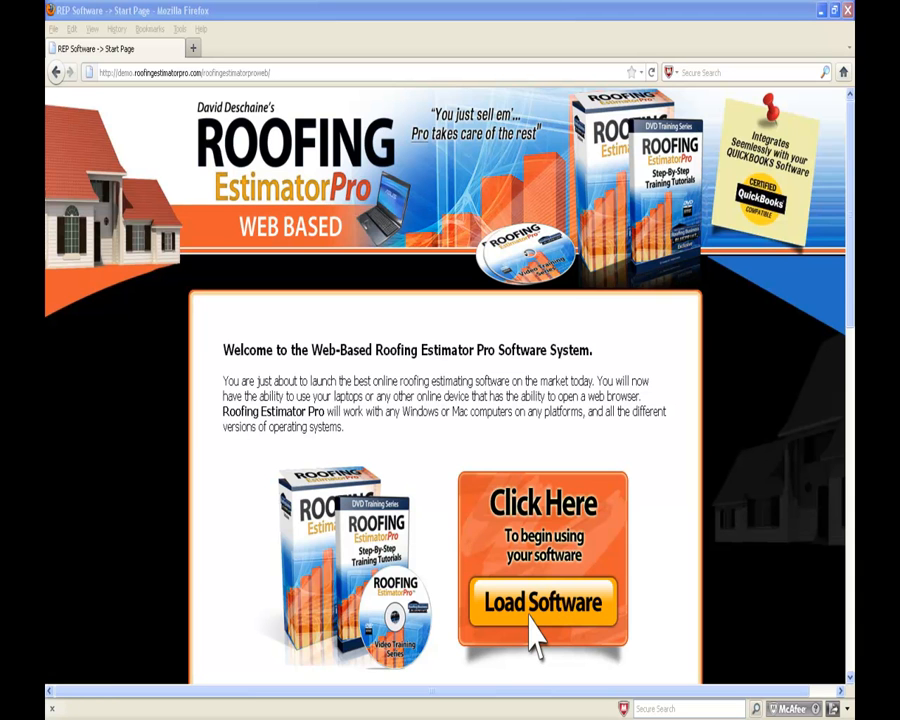
{"action": "left_click_drag", "start_coordinate": [854, 10], "coordinate": [472, 20]}
Maximize the application window and look over the Help, Setup and File menus
{"action": "left_click", "coordinate": [840, 16]}
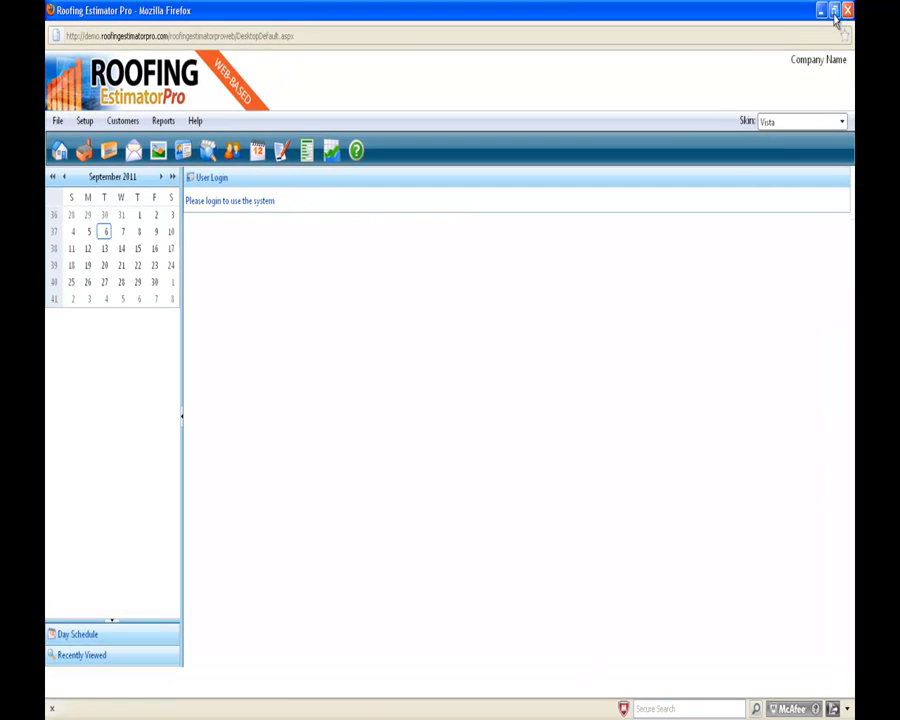
{"action": "mouse_move", "coordinate": [57, 122]}
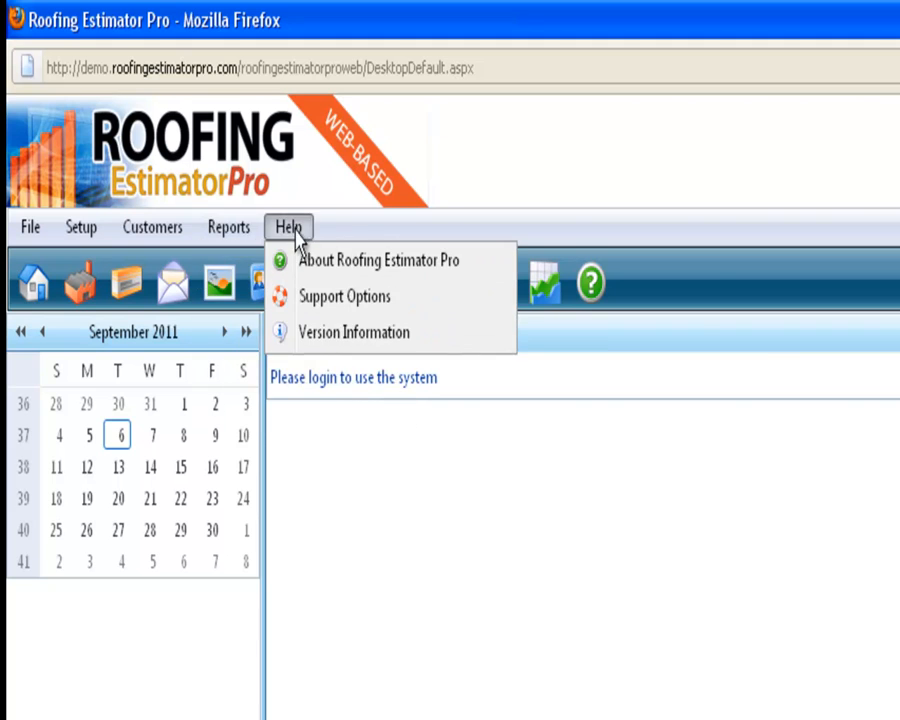
{"action": "mouse_move", "coordinate": [84, 236]}
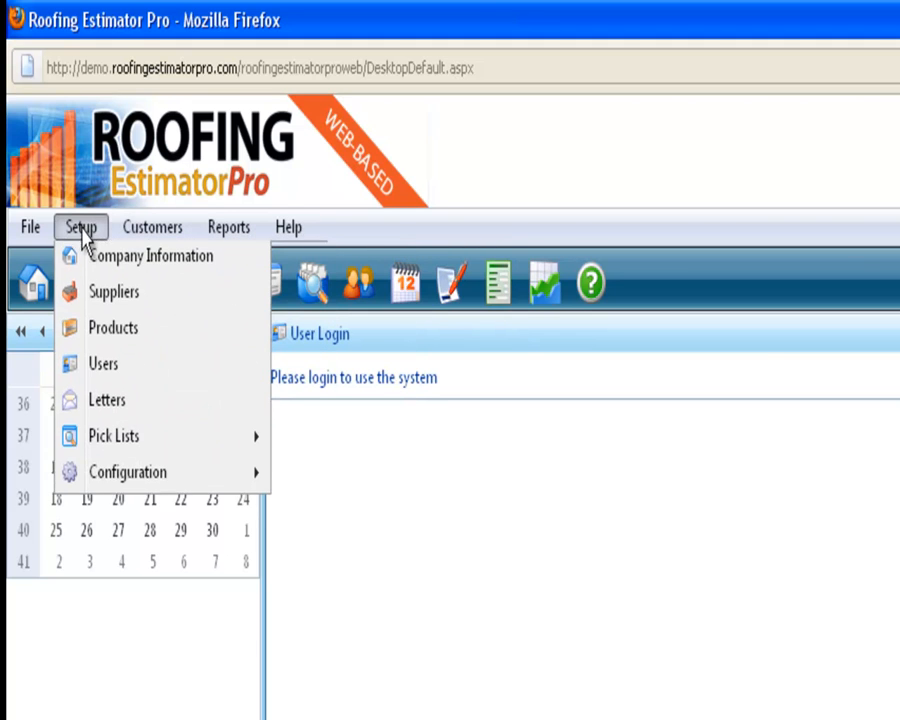
{"action": "mouse_move", "coordinate": [40, 237]}
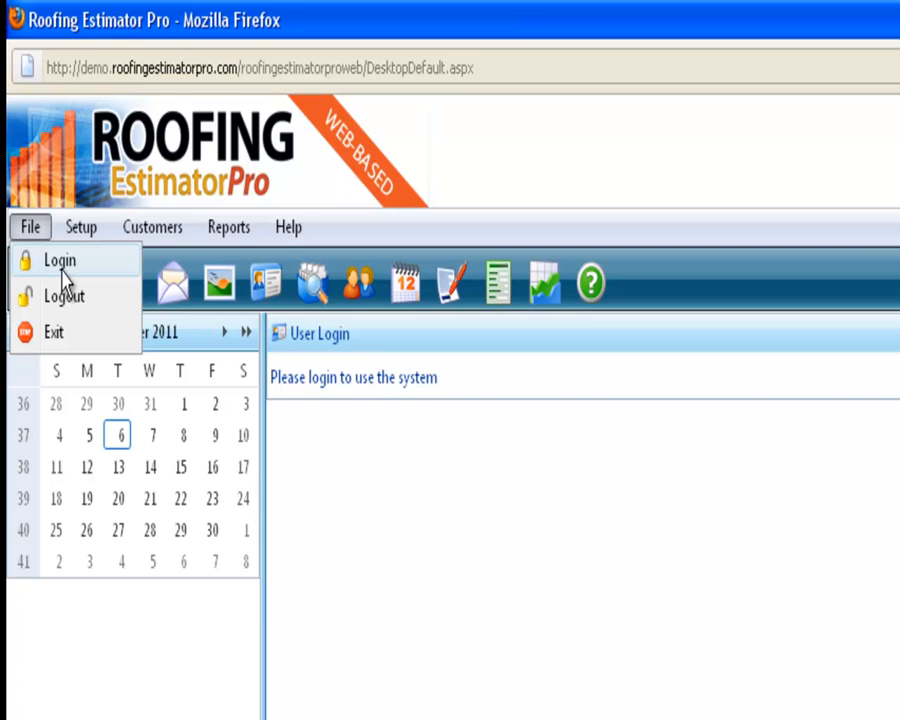
Log in through File > Login using the admin account password
{"action": "left_click", "coordinate": [62, 266]}
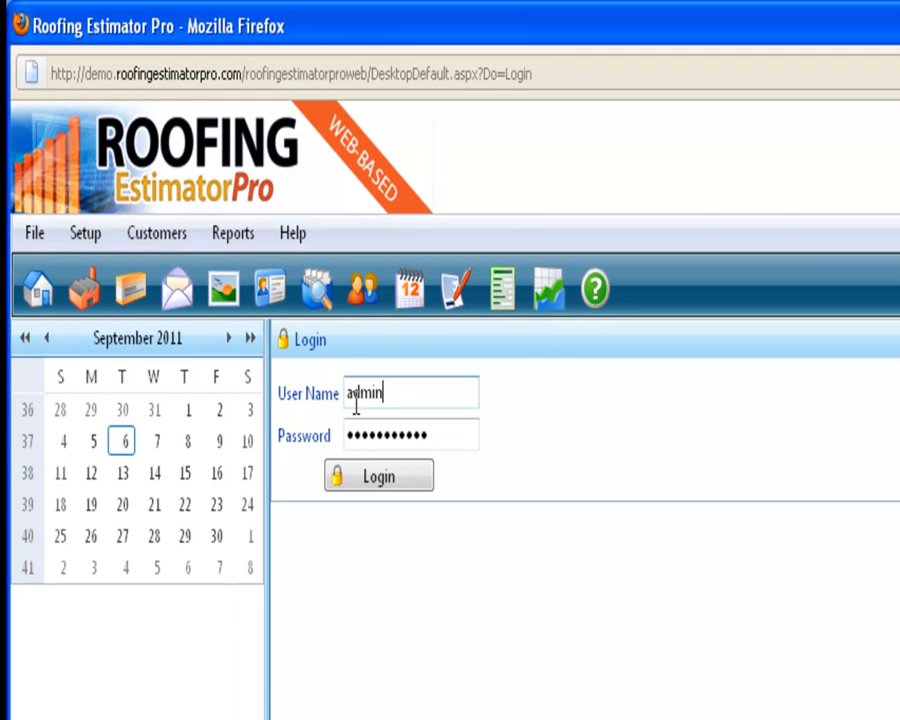
{"action": "left_click", "coordinate": [428, 474]}
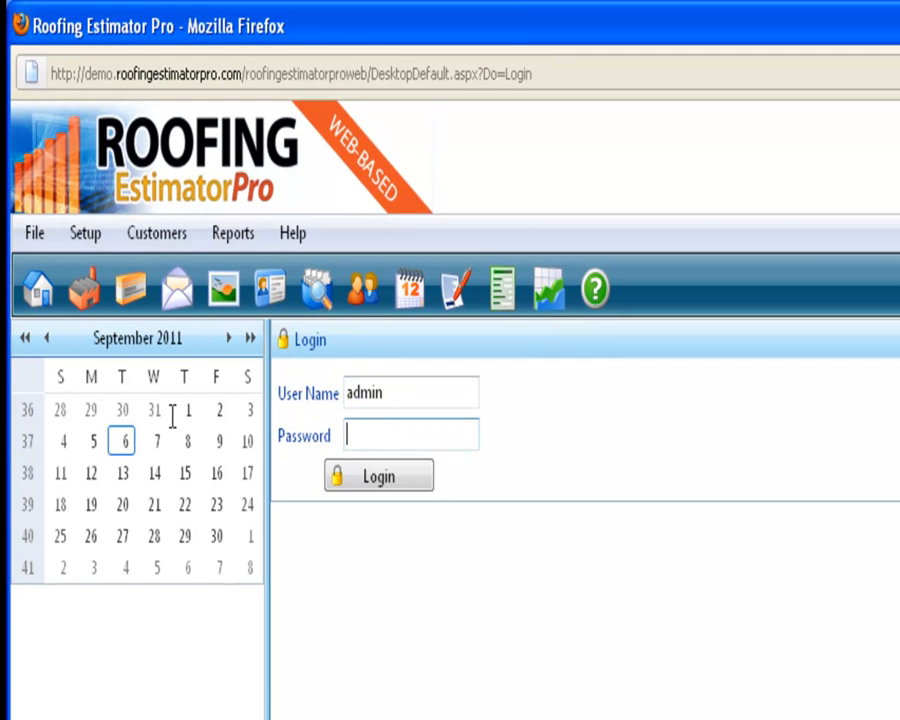
{"action": "type", "text": "admin123456"}
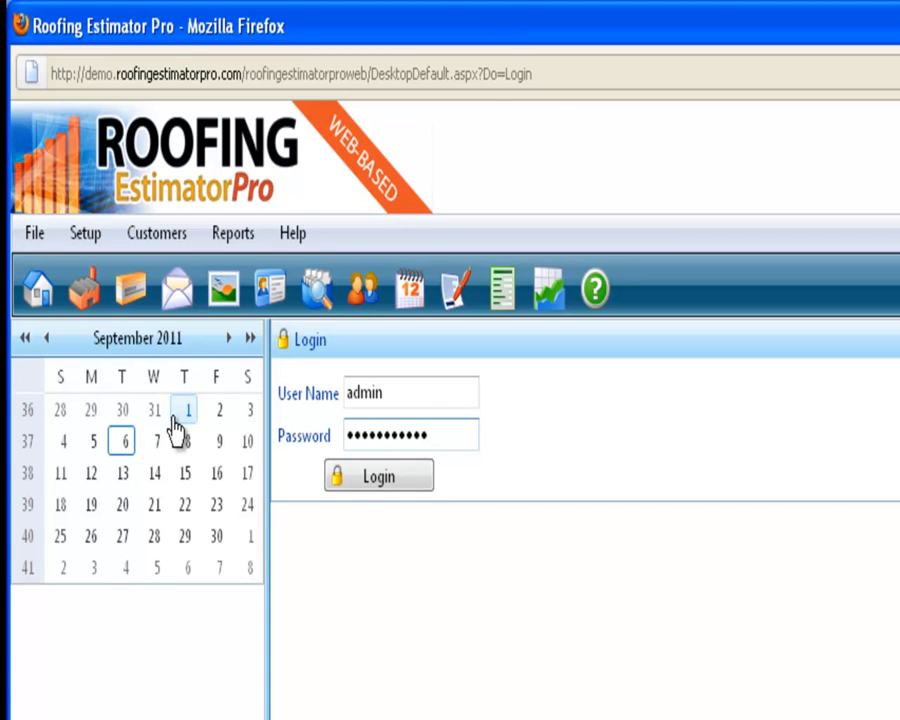
{"action": "left_click", "coordinate": [378, 477]}
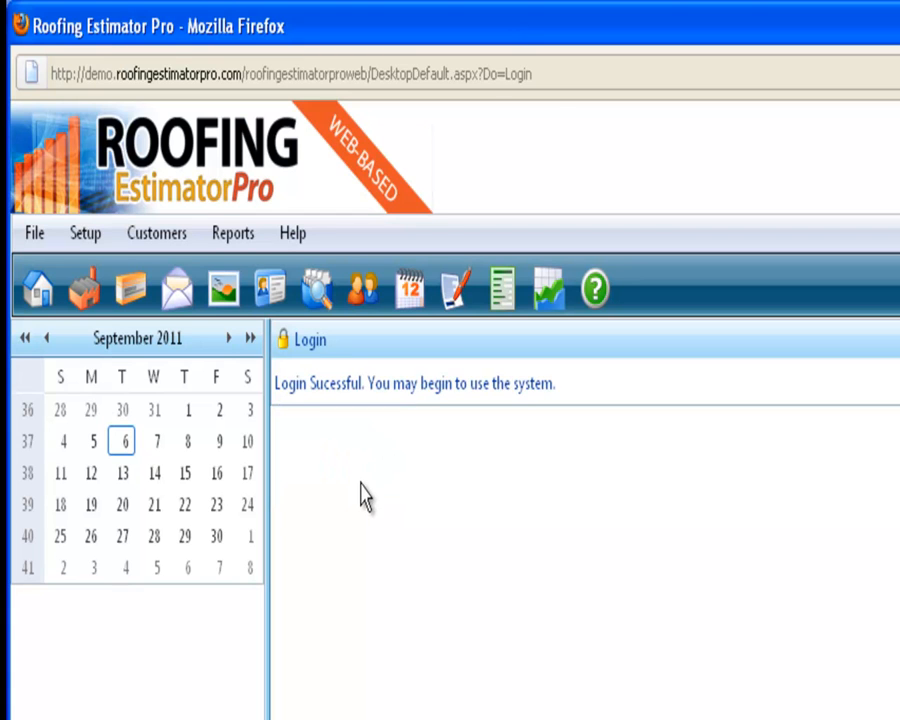
Log out, then log back in after replacing the prefilled password with the account password
{"action": "left_click", "coordinate": [38, 238]}
{"action": "left_click", "coordinate": [70, 303]}
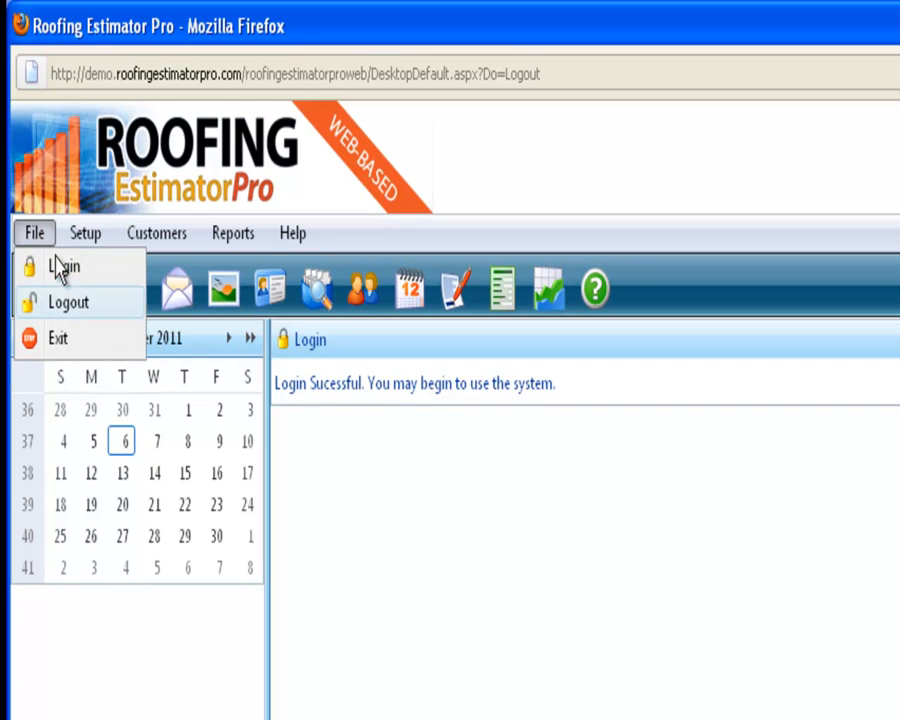
{"action": "left_click", "coordinate": [38, 234]}
{"action": "left_click", "coordinate": [66, 268]}
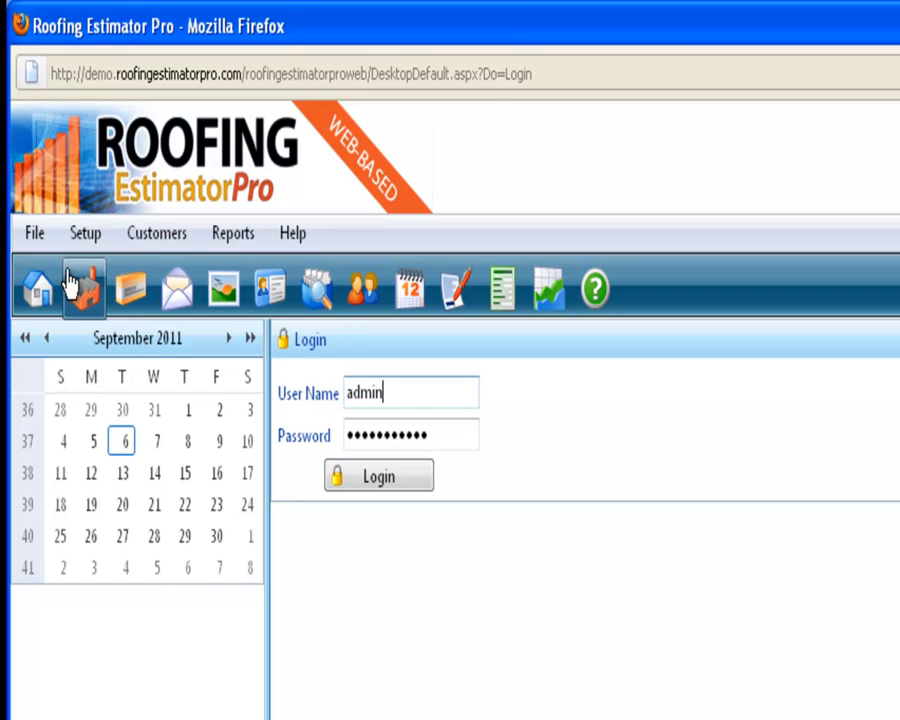
{"action": "left_click_drag", "start_coordinate": [450, 434], "coordinate": [168, 414]}
{"action": "key", "text": "BackSpace"}
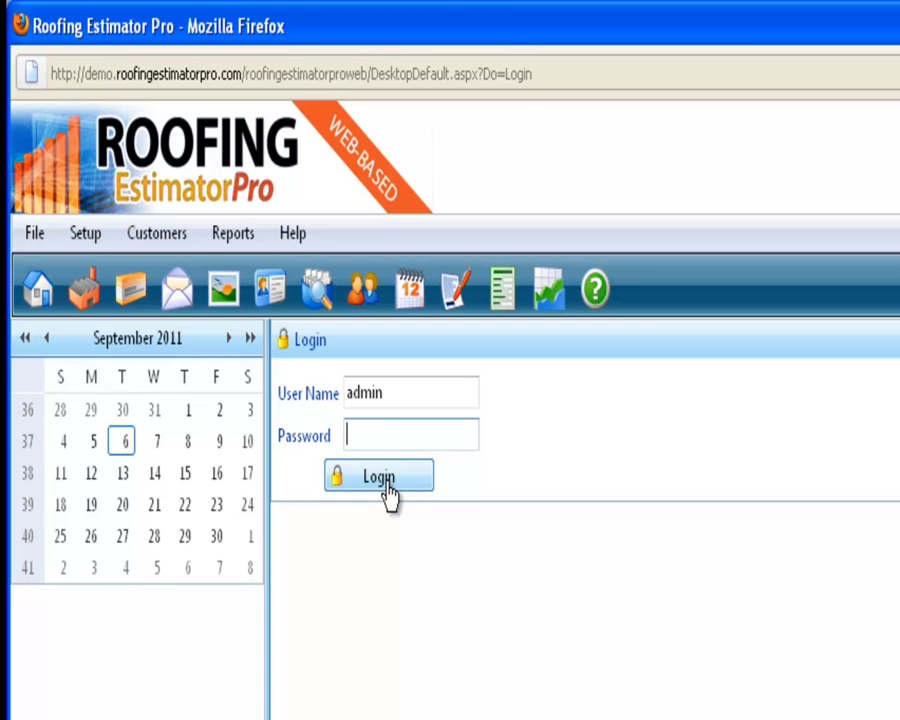
{"action": "type", "text": "•••••••••••"}
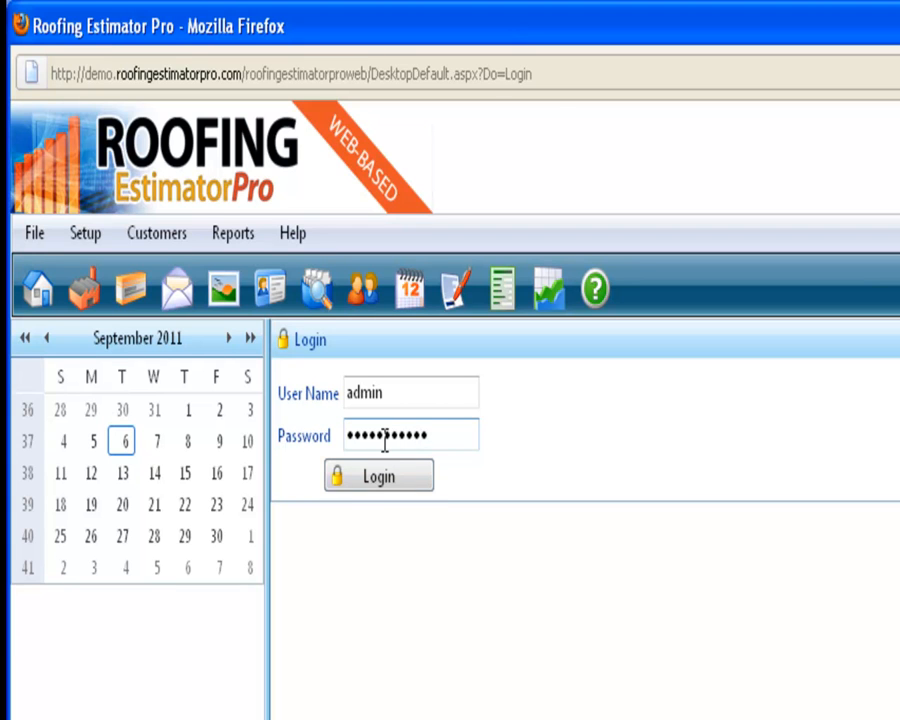
{"action": "left_click", "coordinate": [387, 487]}
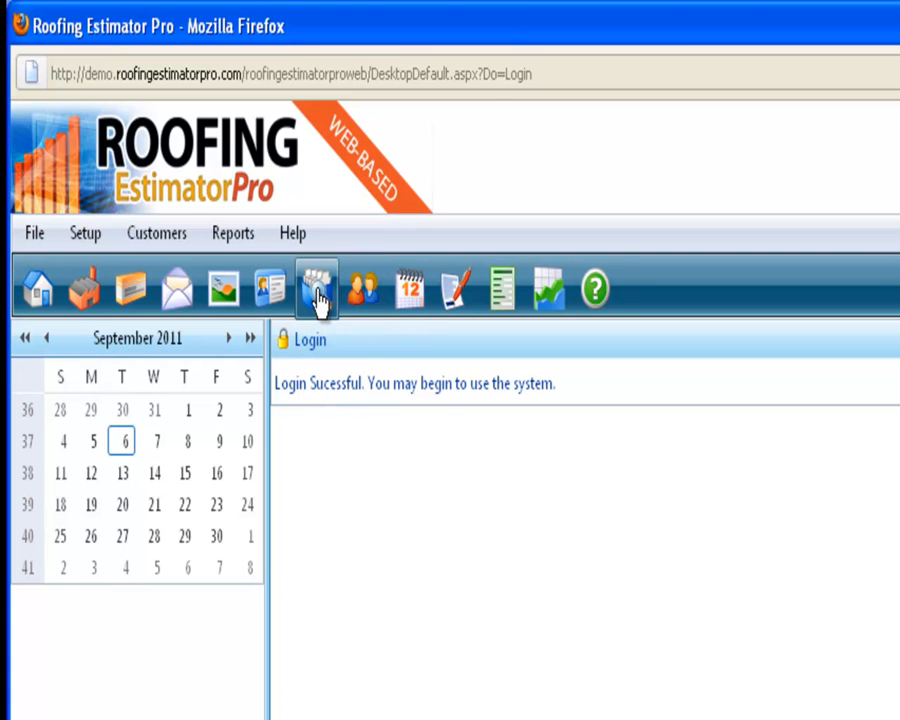
Open the Users list, edit the admin record, and clear its existing password
{"action": "left_click", "coordinate": [268, 293]}
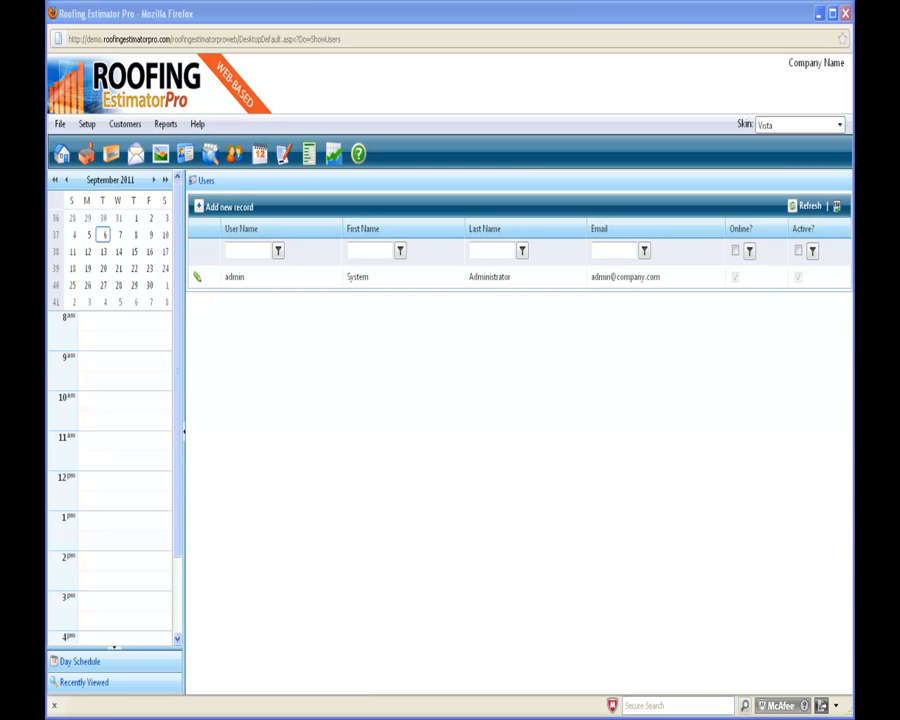
{"action": "left_click_drag", "start_coordinate": [850, 150], "coordinate": [382, 347]}
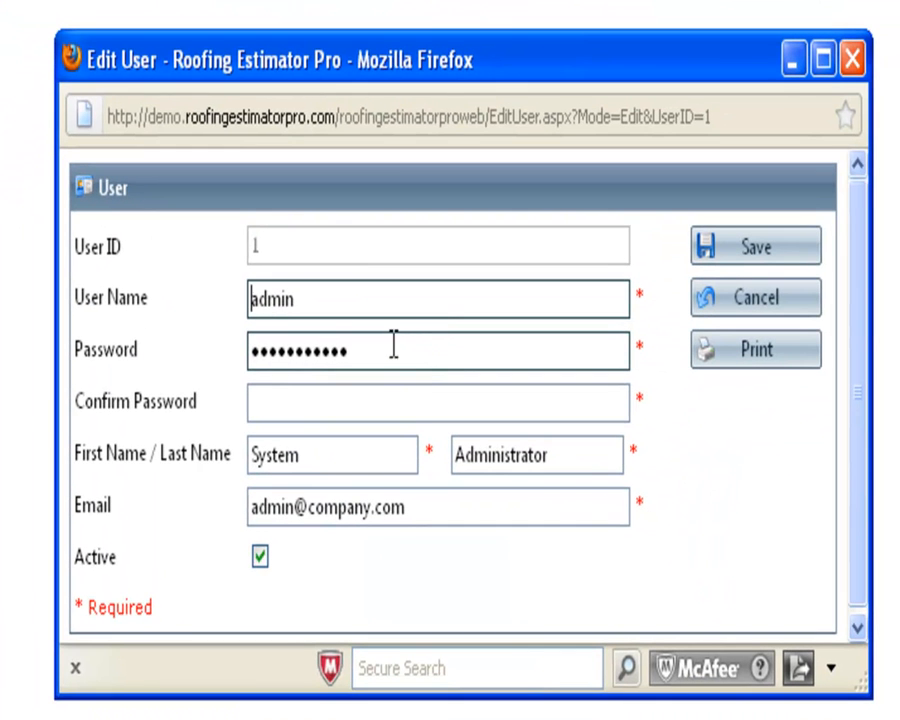
{"action": "left_click_drag", "start_coordinate": [386, 350], "coordinate": [137, 328]}
{"action": "key", "text": "BackSpace"}
Enter the new admin password in both Password and Confirm Password
{"action": "type", "text": "••••••••"}
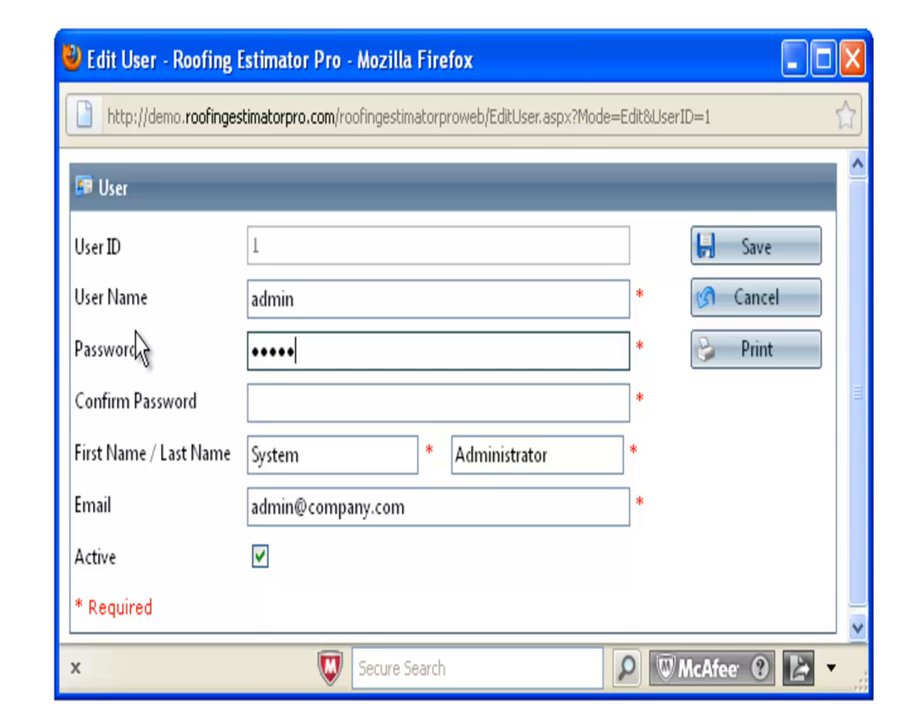
{"action": "type", "text": "•••"}
{"action": "key", "text": "Tab"}
{"action": "type", "text": "•••••••••••"}
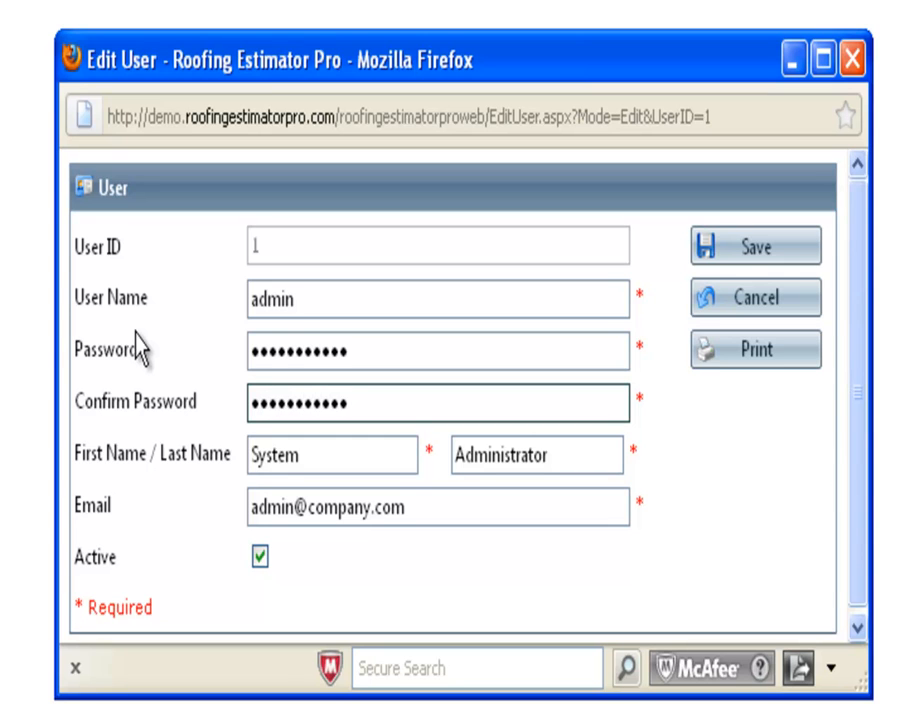
Replace the first name, last name and e-mail with the owner's details and save
{"action": "left_click_drag", "start_coordinate": [436, 511], "coordinate": [229, 513]}
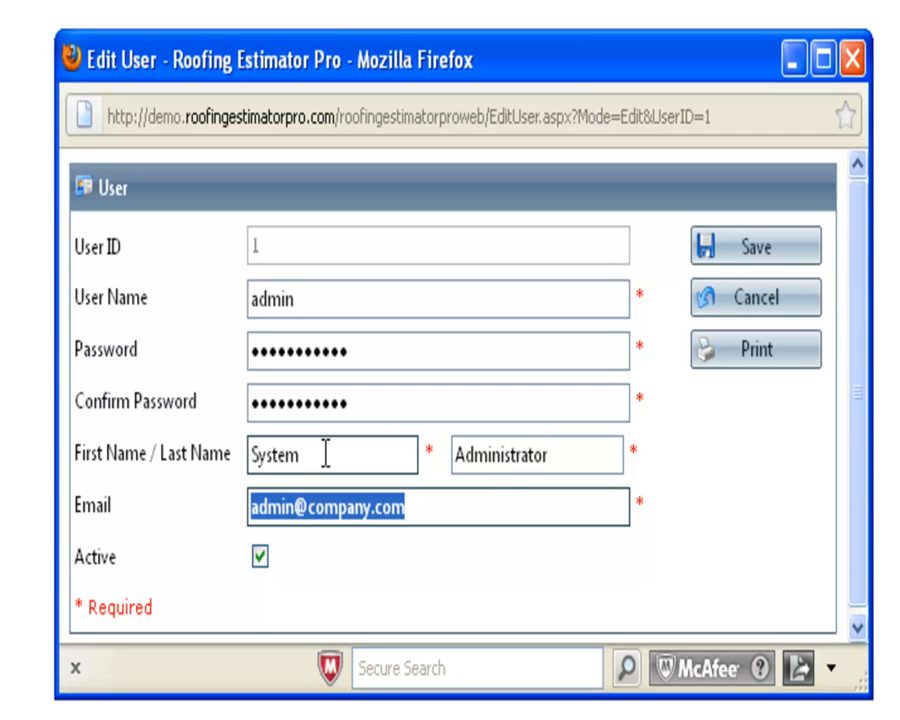
{"action": "left_click_drag", "start_coordinate": [326, 454], "coordinate": [224, 453]}
{"action": "type", "text": "D"}
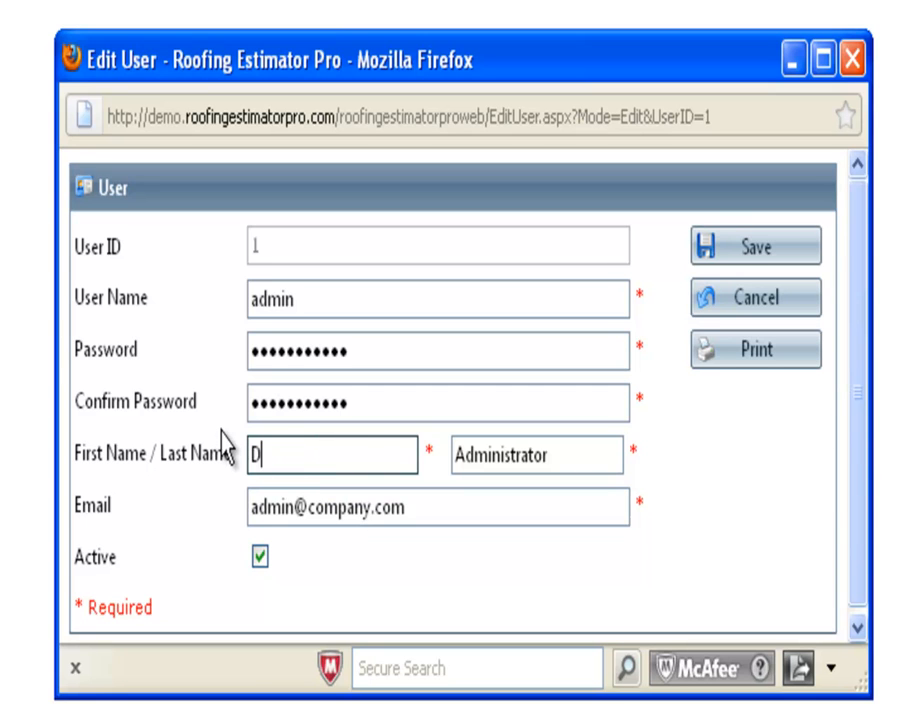
{"action": "key", "text": "BackSpace"}
{"action": "key", "text": "Tab"}
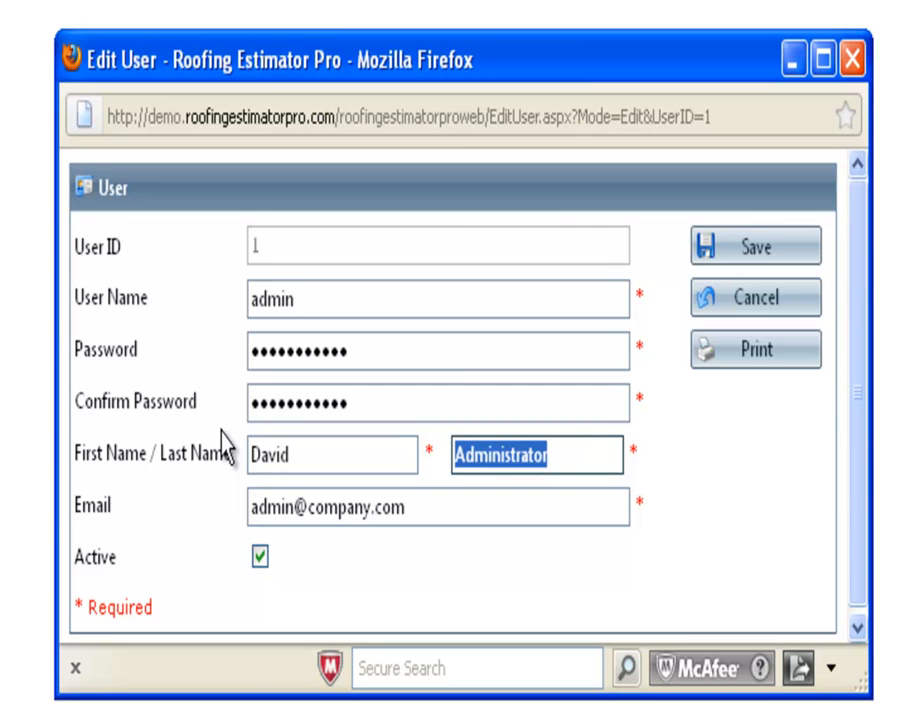
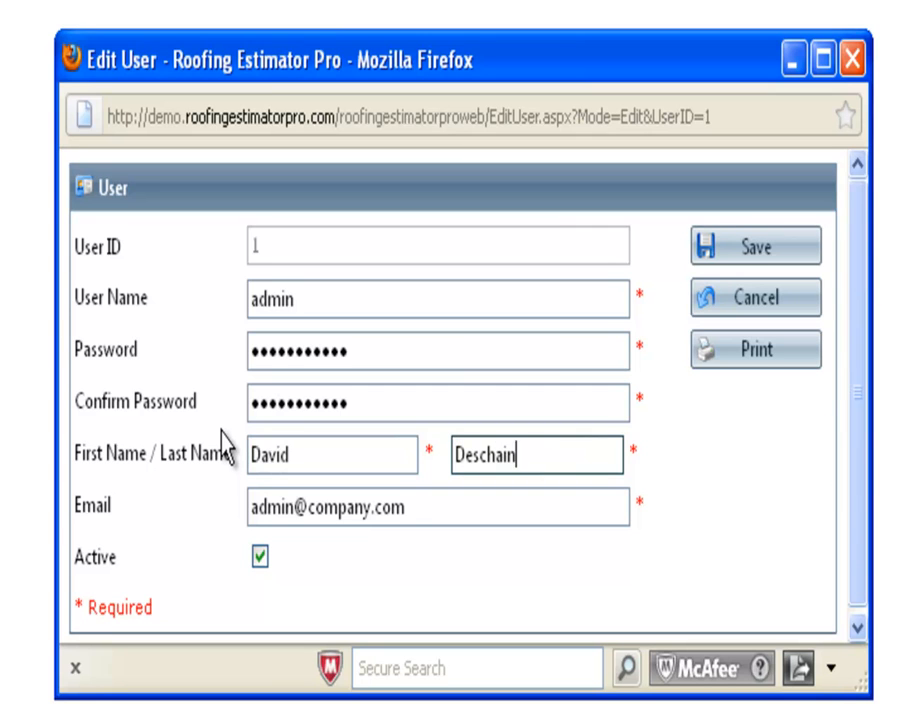
{"action": "key", "text": "Tab"}
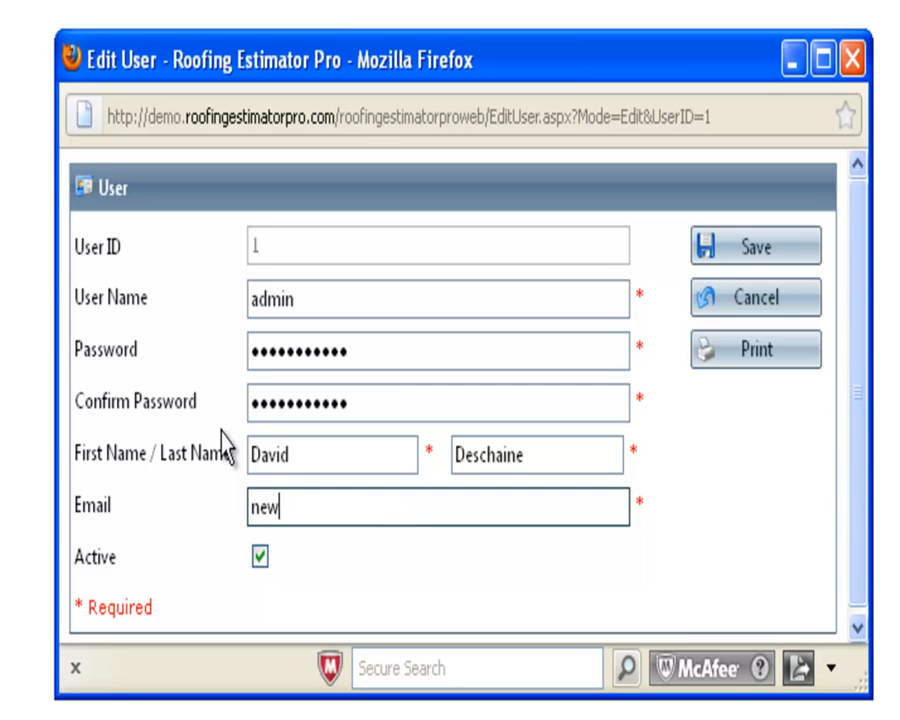
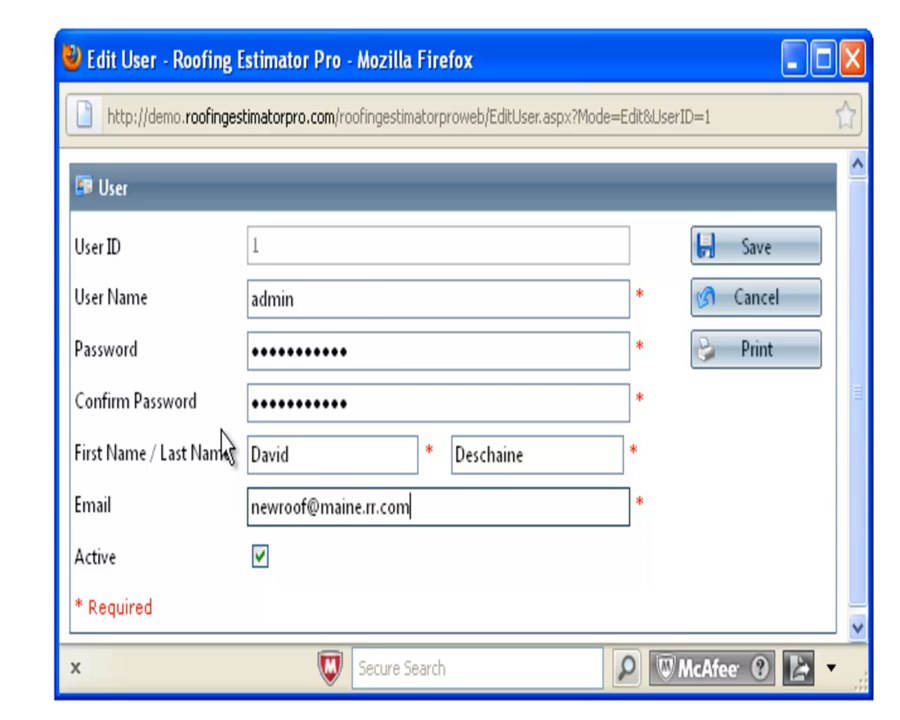
{"action": "left_click", "coordinate": [748, 262]}
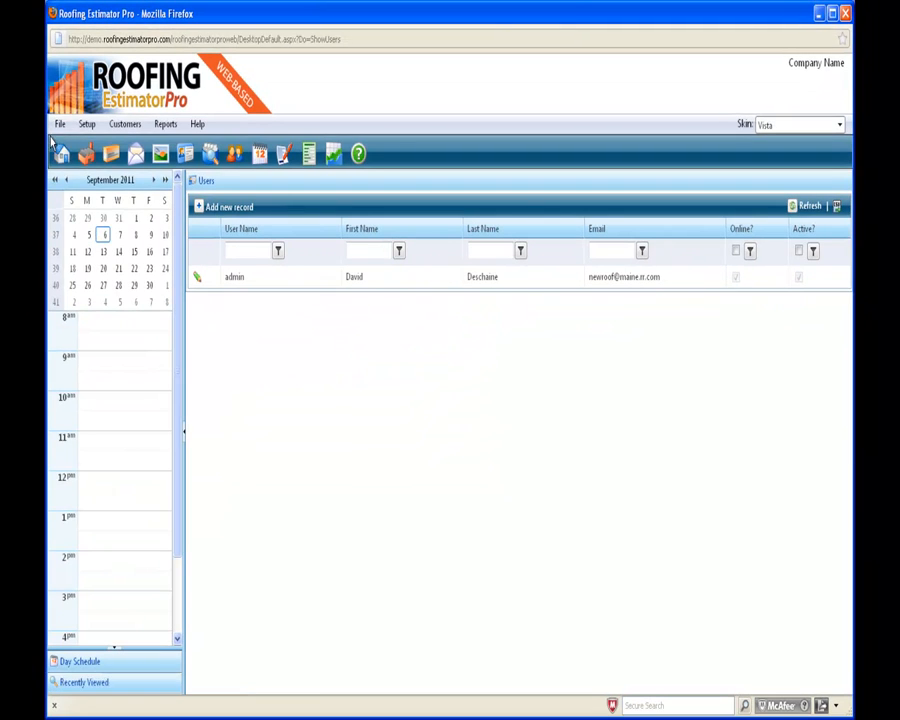
{"action": "left_click", "coordinate": [60, 124]}
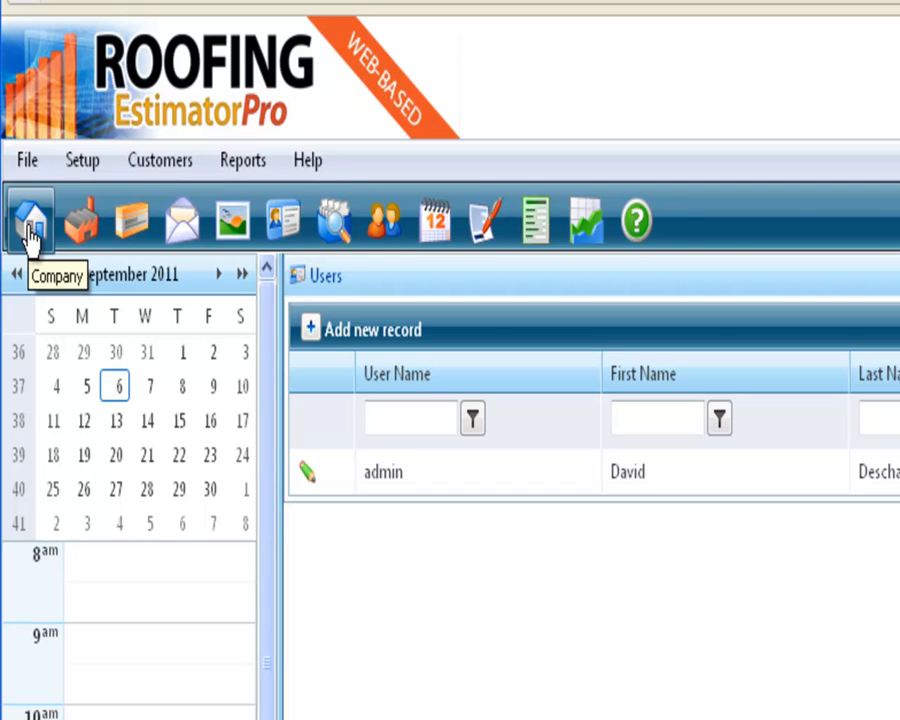
{"action": "left_click", "coordinate": [77, 163]}
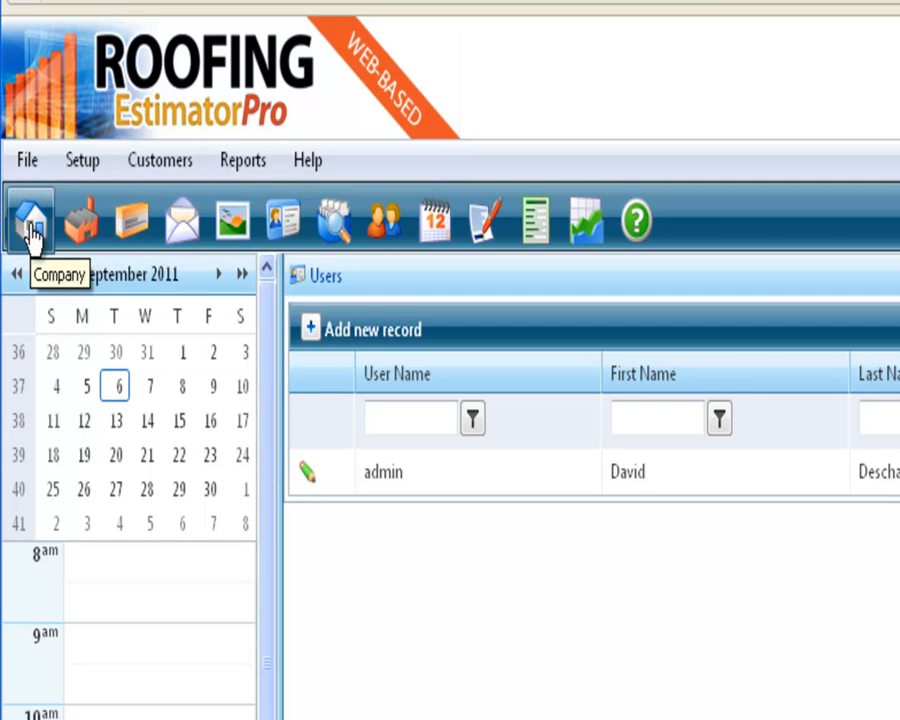
Open Setup > Company Information, enlarge the Edit Company window, and expand the estimate terms editor full screen
{"action": "left_click", "coordinate": [68, 165]}
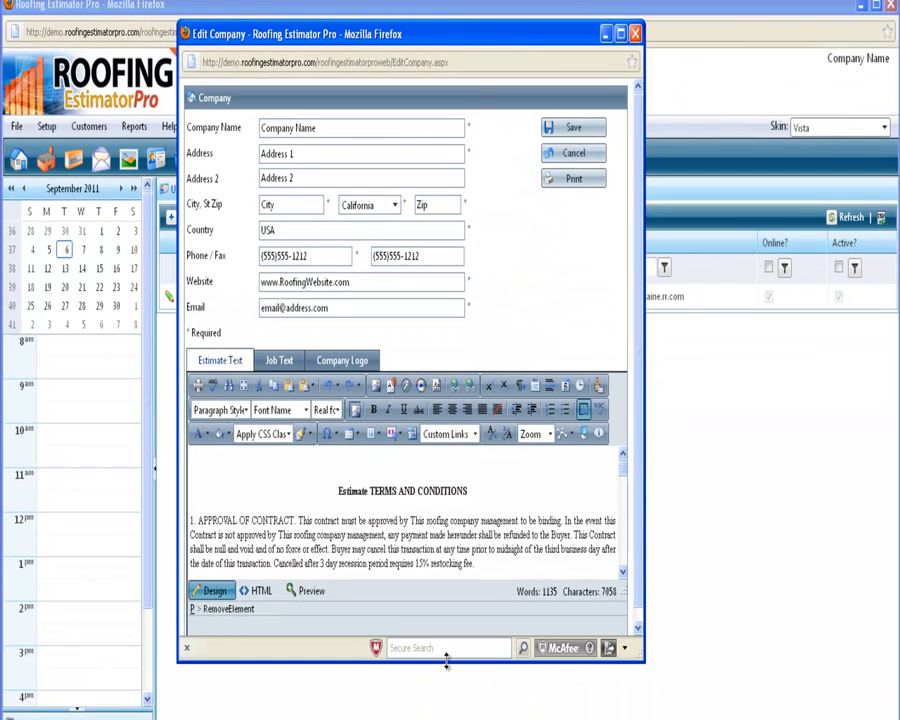
{"action": "left_click_drag", "start_coordinate": [446, 660], "coordinate": [450, 698]}
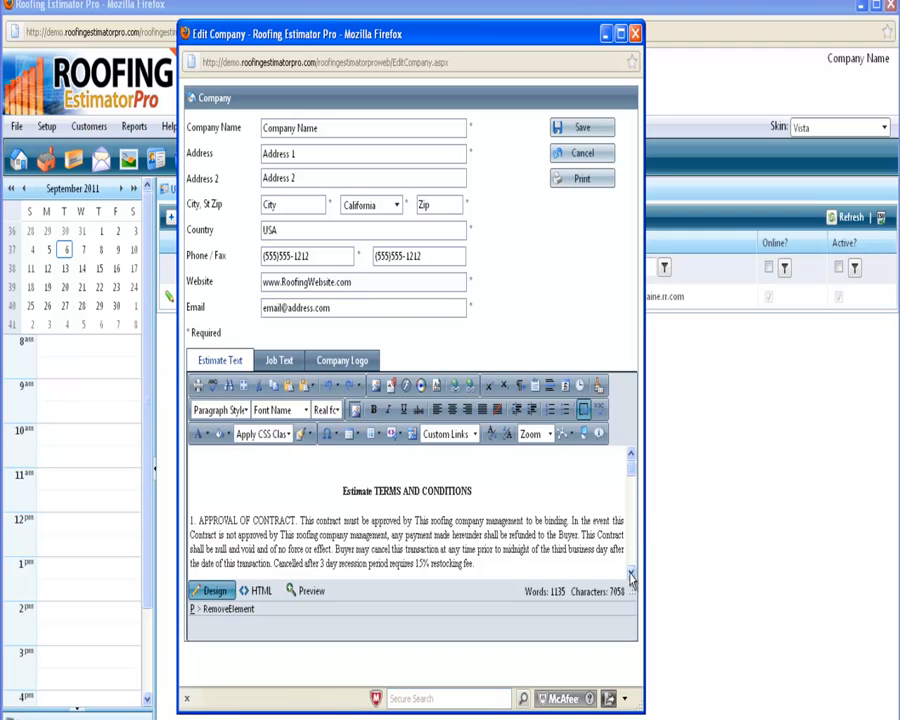
{"action": "left_click", "coordinate": [586, 434]}
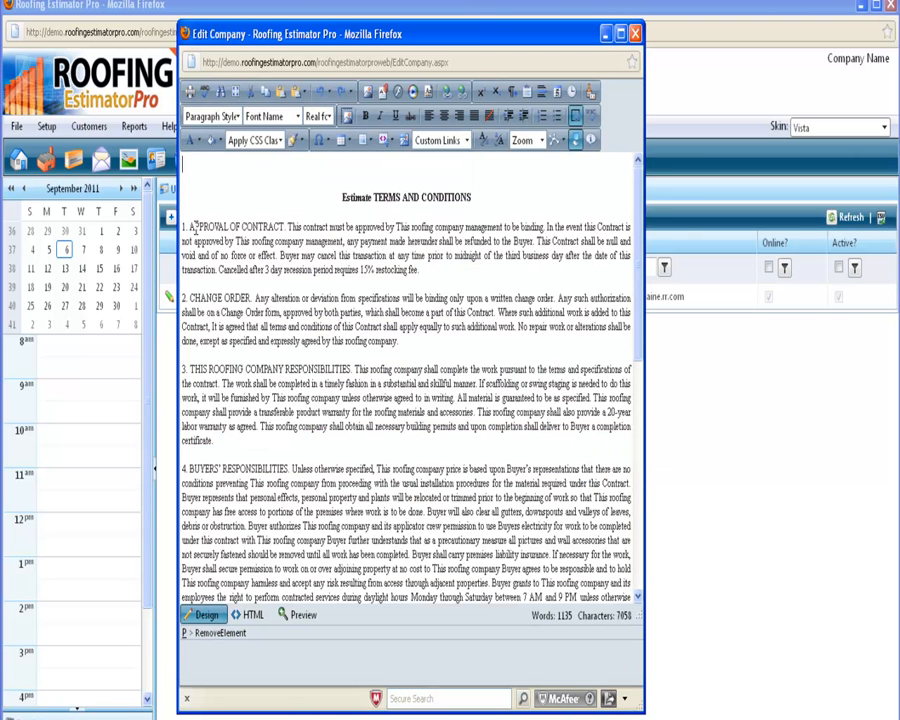
{"action": "left_click_drag", "start_coordinate": [192, 226], "coordinate": [287, 226]}
{"action": "left_click_drag", "start_coordinate": [194, 298], "coordinate": [273, 299]}
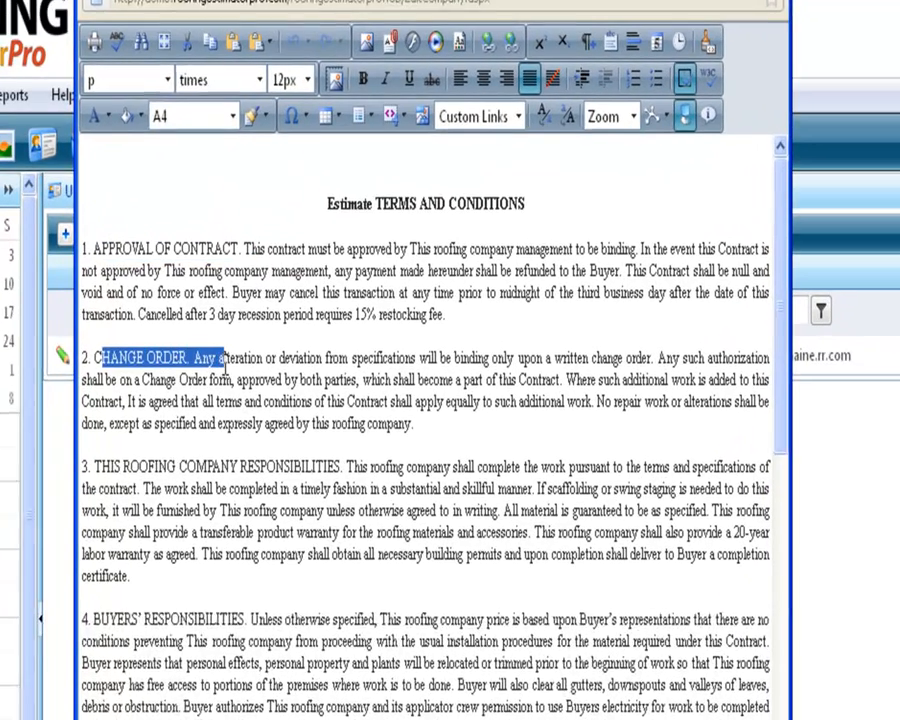
{"action": "left_click_drag", "start_coordinate": [127, 461], "coordinate": [260, 464]}
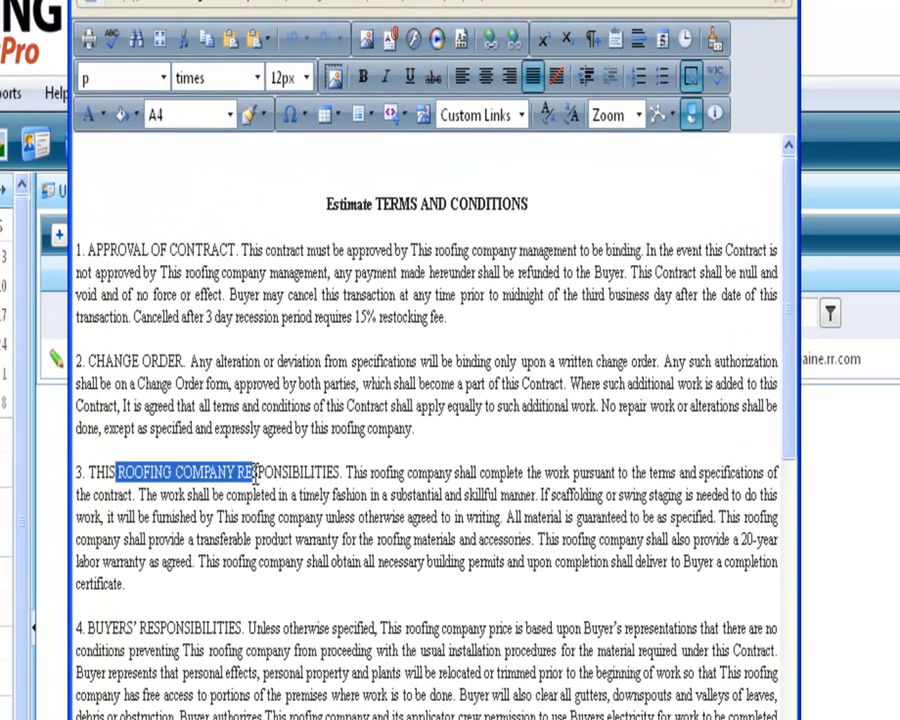
{"action": "scroll", "coordinate": [118, 400], "scroll_direction": "down", "scroll_amount": 3}
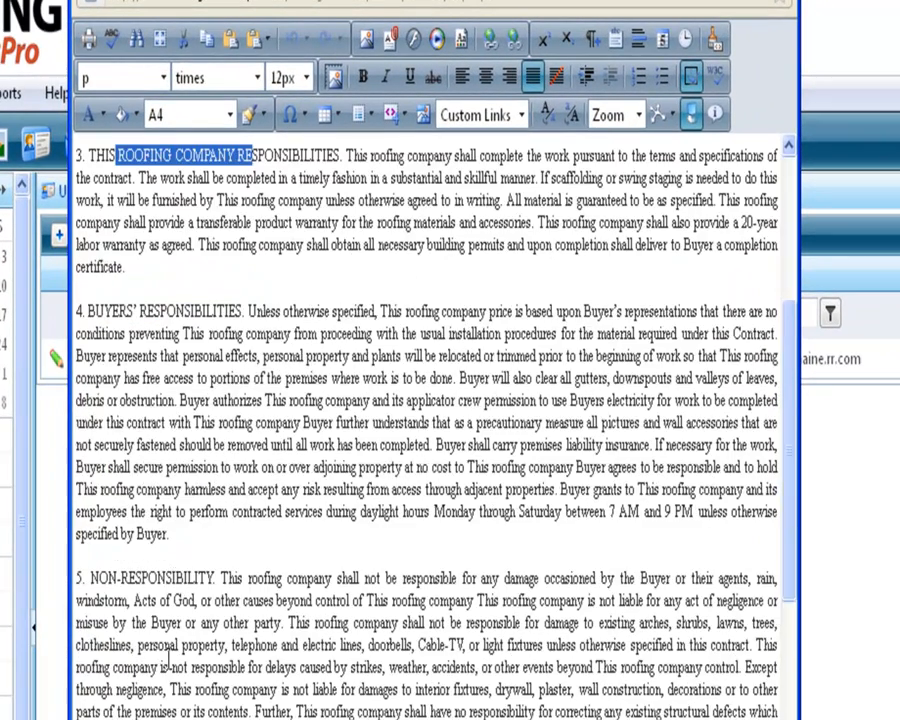
{"action": "left_click_drag", "start_coordinate": [96, 311], "coordinate": [271, 311]}
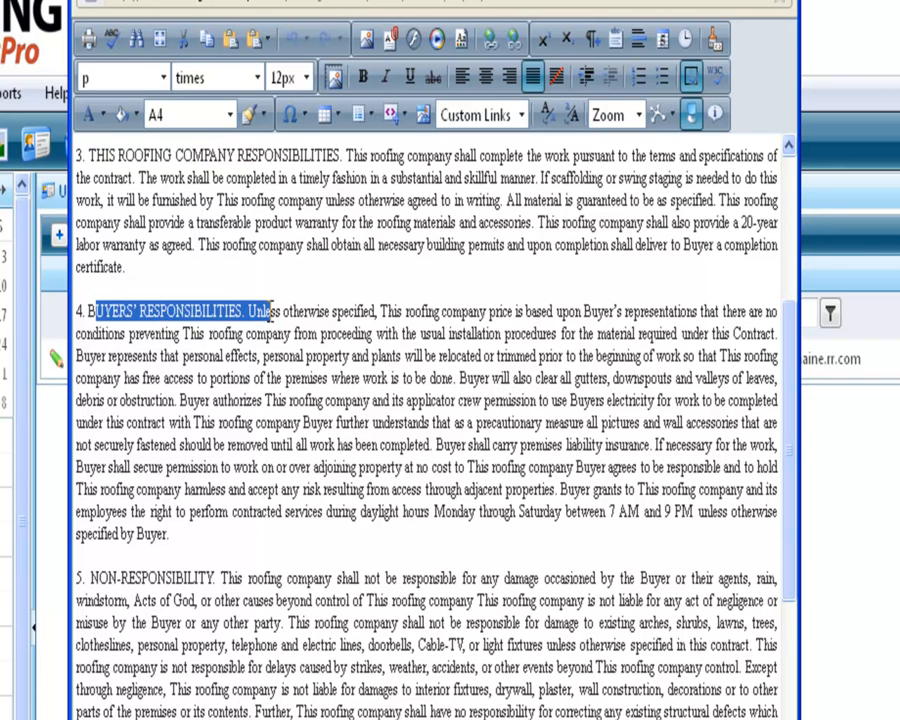
{"action": "left_click_drag", "start_coordinate": [96, 578], "coordinate": [219, 578]}
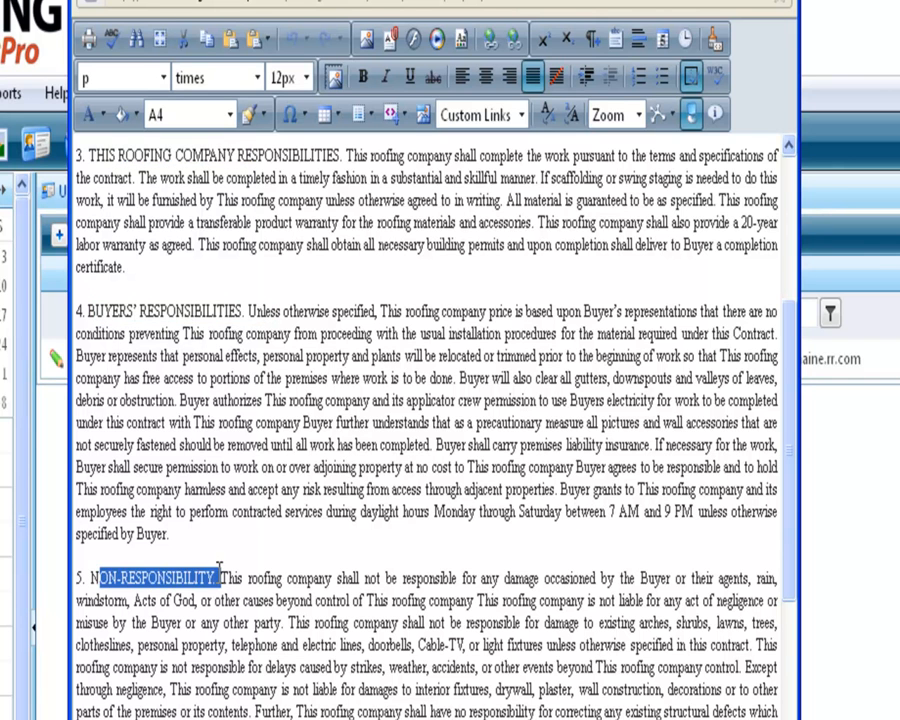
{"action": "scroll", "coordinate": [247, 670], "scroll_direction": "down", "scroll_amount": 1}
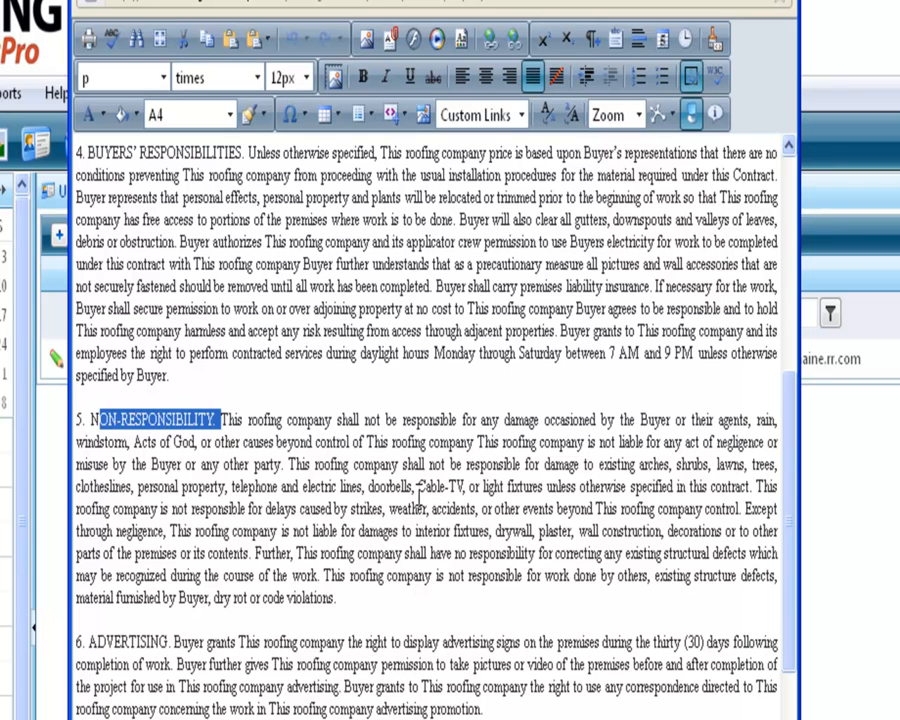
{"action": "left_click_drag", "start_coordinate": [381, 487], "coordinate": [543, 487]}
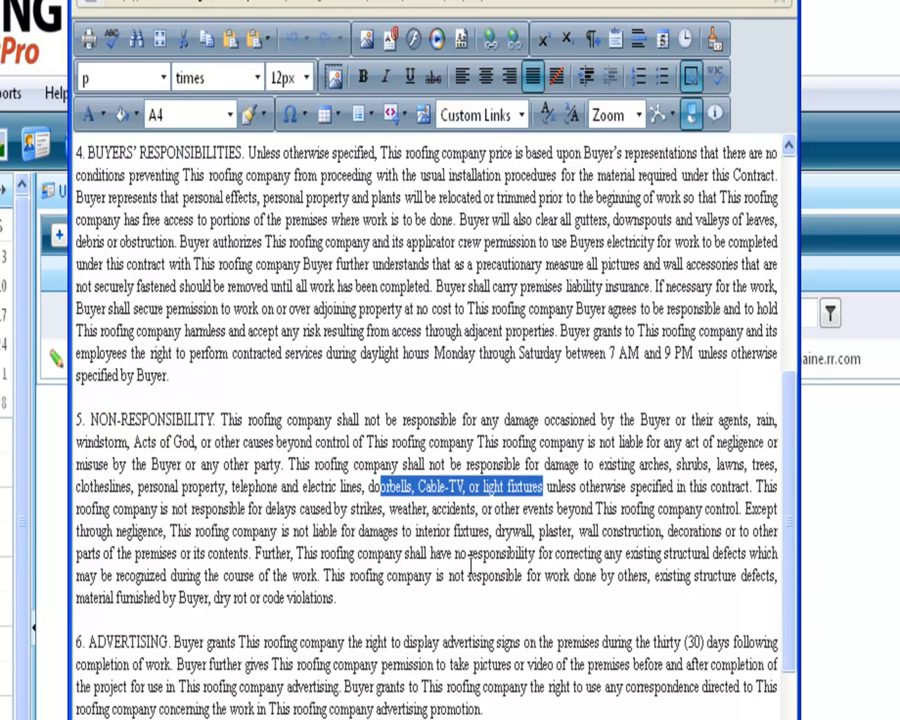
{"action": "scroll", "coordinate": [454, 663], "scroll_direction": "down", "scroll_amount": 1}
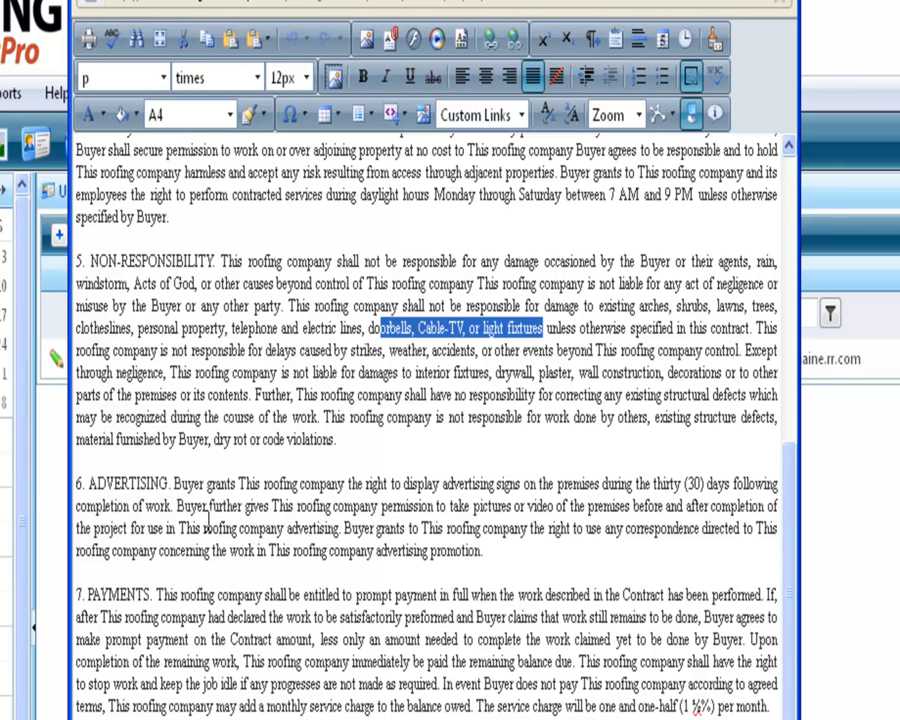
{"action": "left_click_drag", "start_coordinate": [237, 528], "coordinate": [418, 530]}
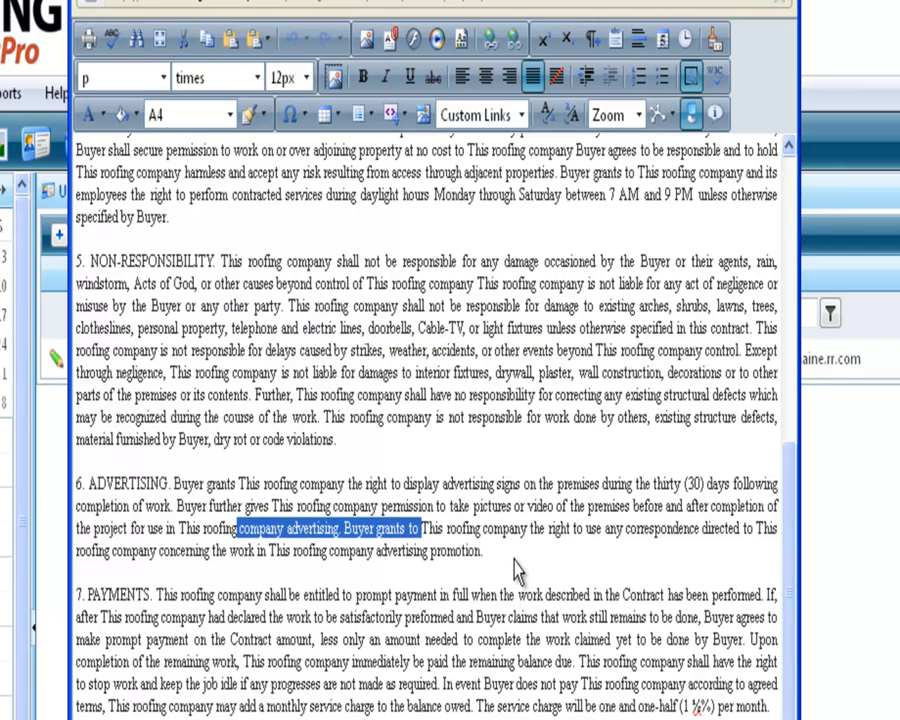
{"action": "scroll", "coordinate": [517, 570], "scroll_direction": "down", "scroll_amount": 2}
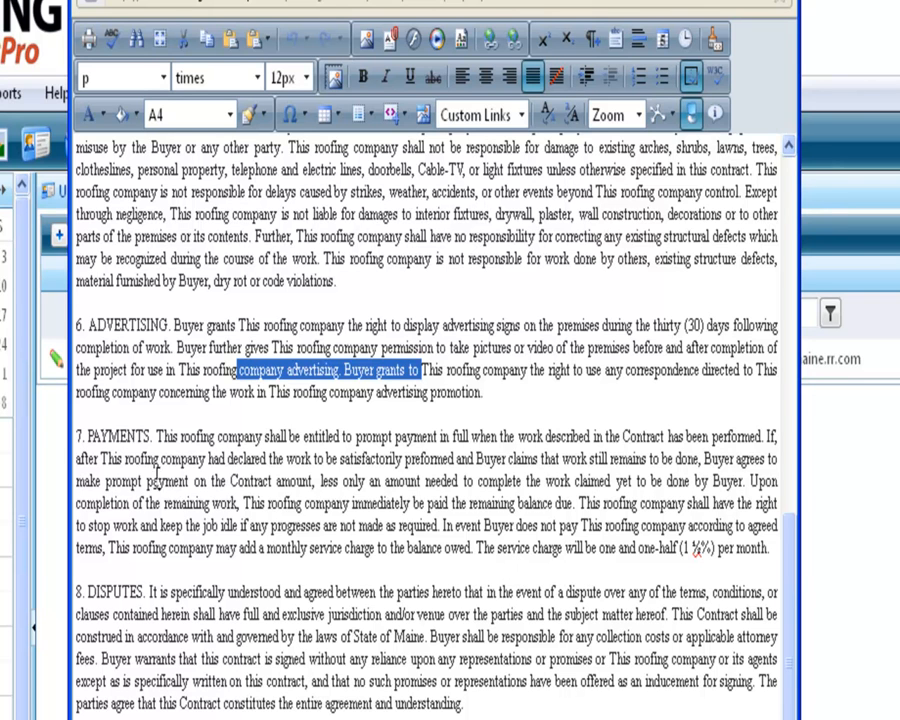
{"action": "left_click_drag", "start_coordinate": [125, 458], "coordinate": [366, 508]}
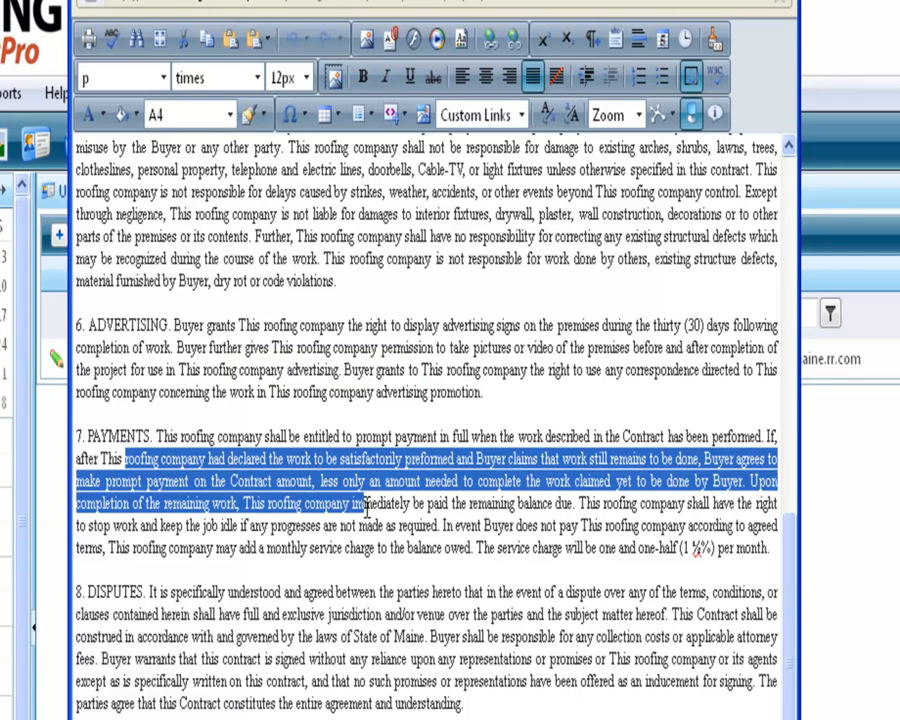
{"action": "left_click_drag", "start_coordinate": [113, 592], "coordinate": [185, 590]}
{"action": "left_click", "coordinate": [456, 636]}
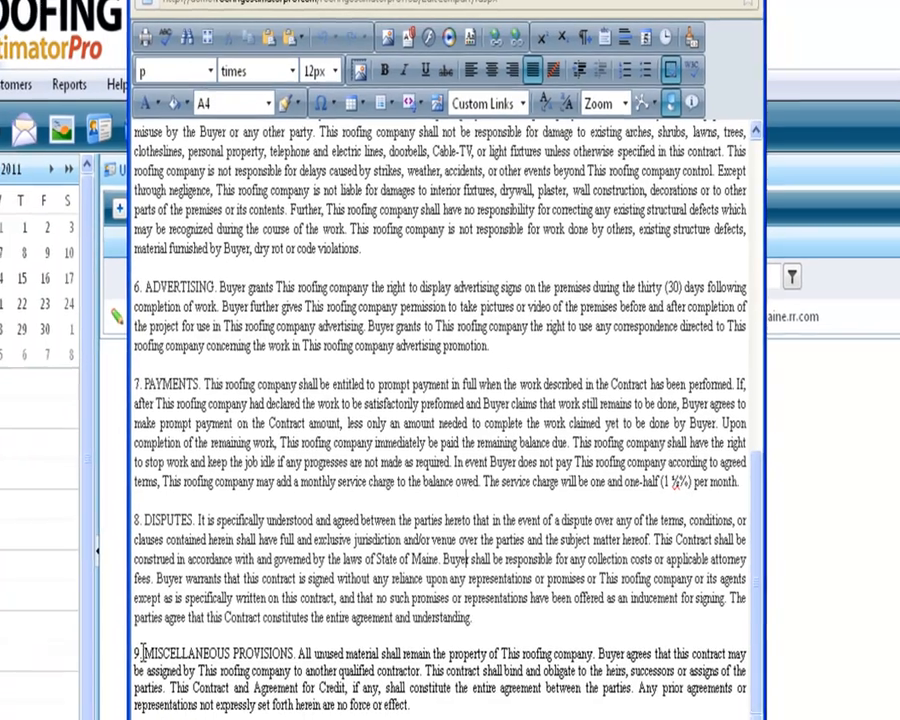
{"action": "left_click_drag", "start_coordinate": [147, 650], "coordinate": [338, 642]}
{"action": "left_click", "coordinate": [489, 701]}
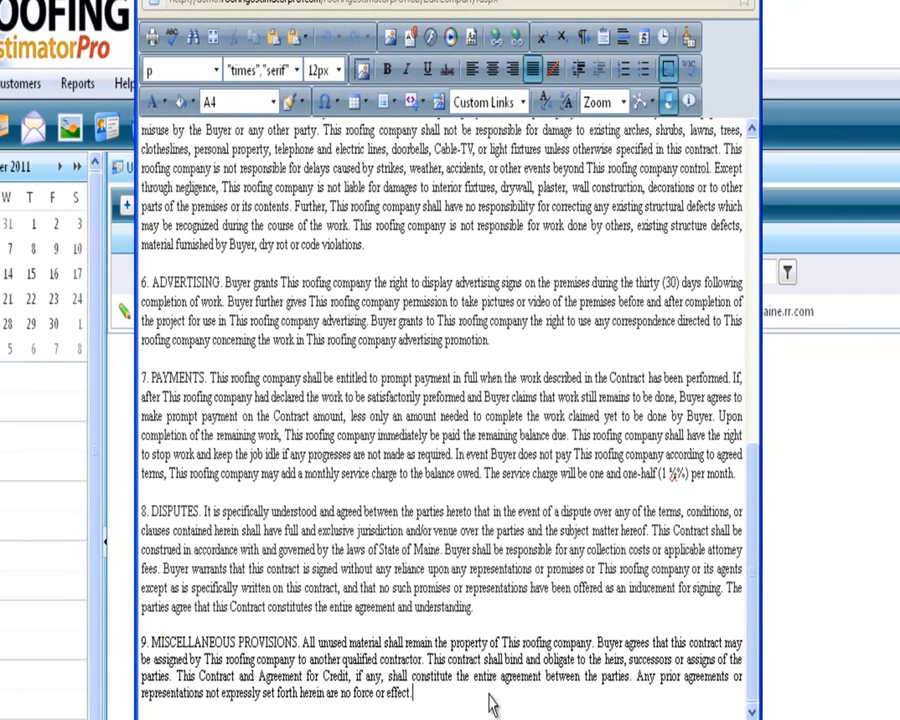
{"action": "left_click_drag", "start_coordinate": [753, 488], "coordinate": [745, 175]}
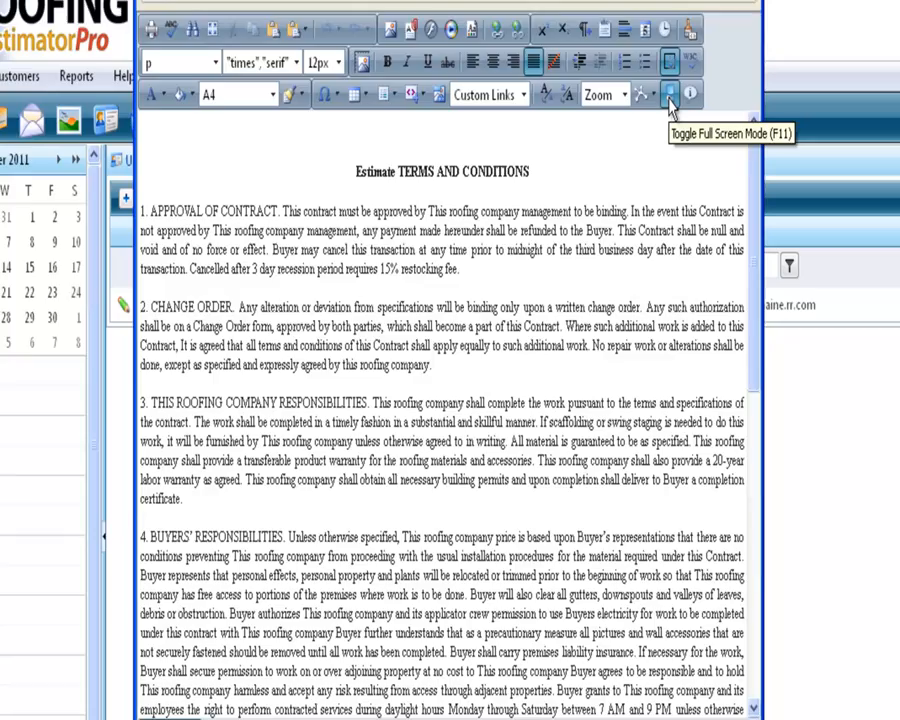
Switch from the estimate terms to the Job Text terms, review them full screen, then restore
{"action": "left_click", "coordinate": [666, 104]}
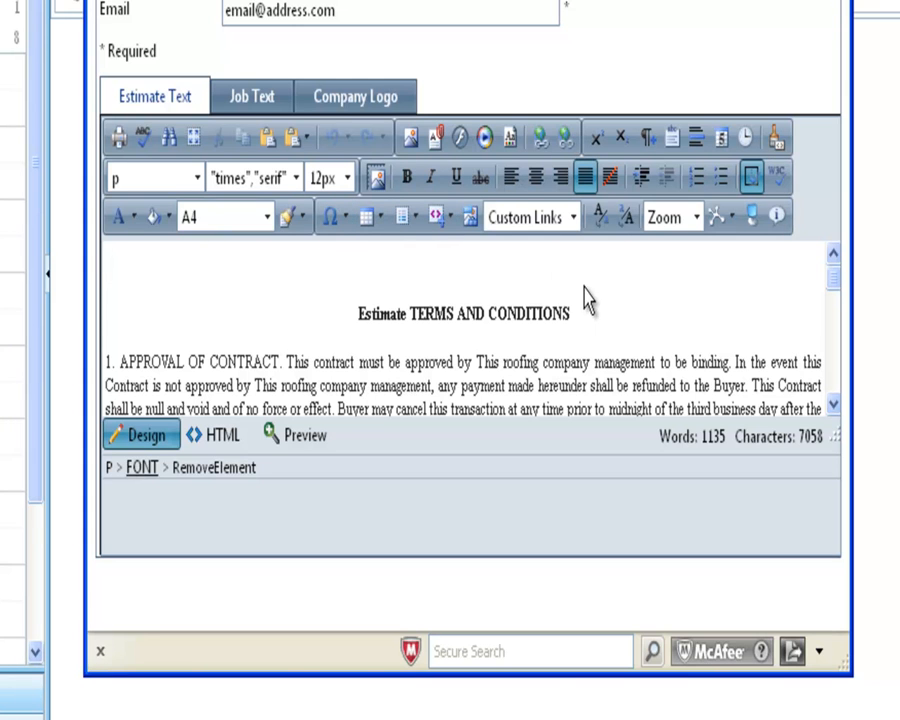
{"action": "left_click", "coordinate": [250, 114]}
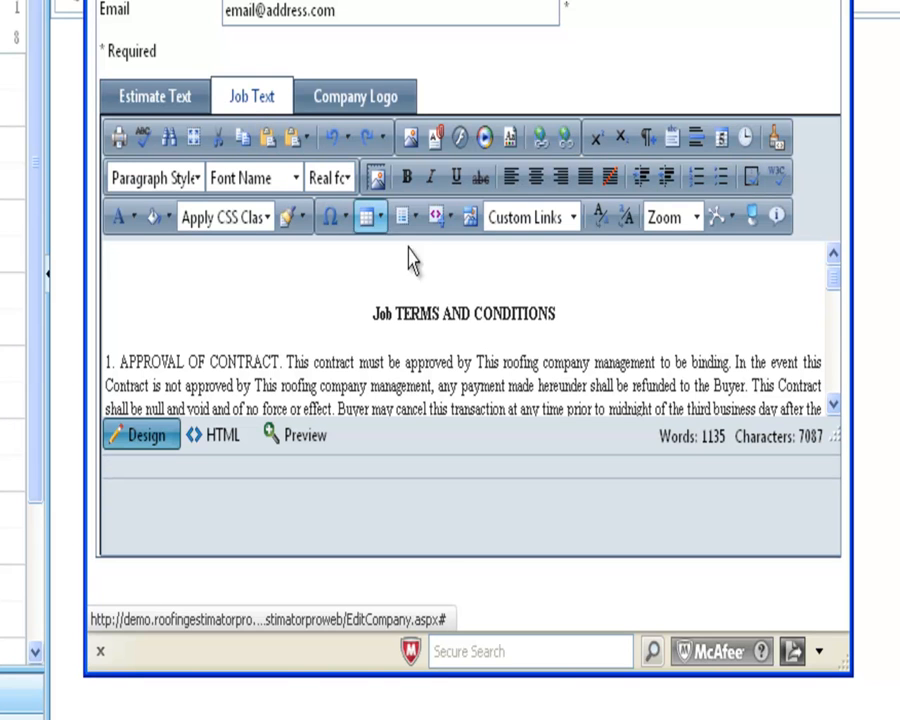
{"action": "scroll", "coordinate": [476, 314], "scroll_direction": "down", "scroll_amount": 3}
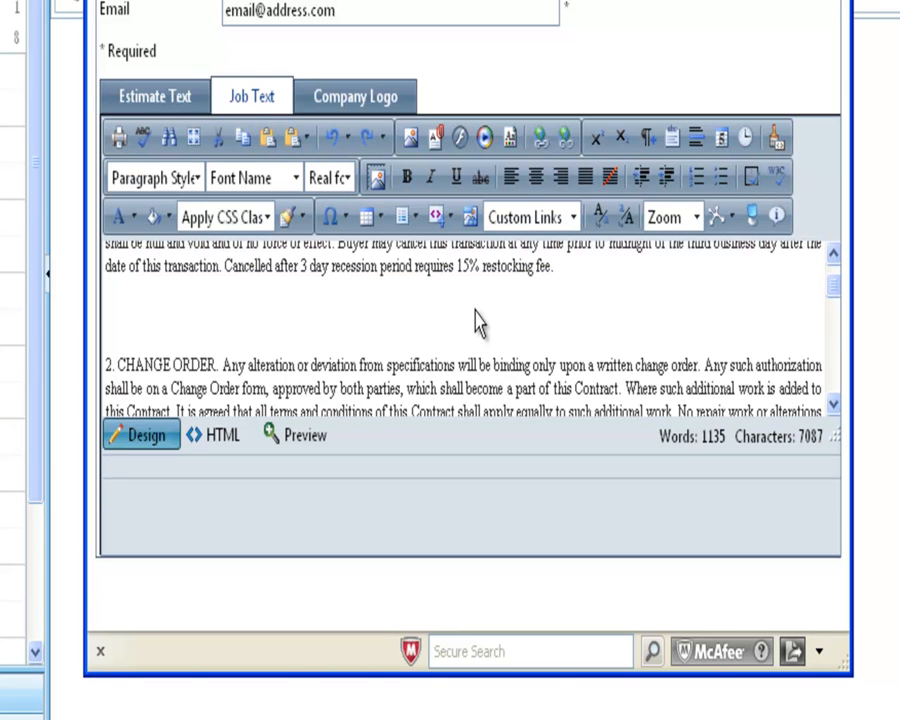
{"action": "scroll", "coordinate": [477, 314], "scroll_direction": "up", "scroll_amount": 3}
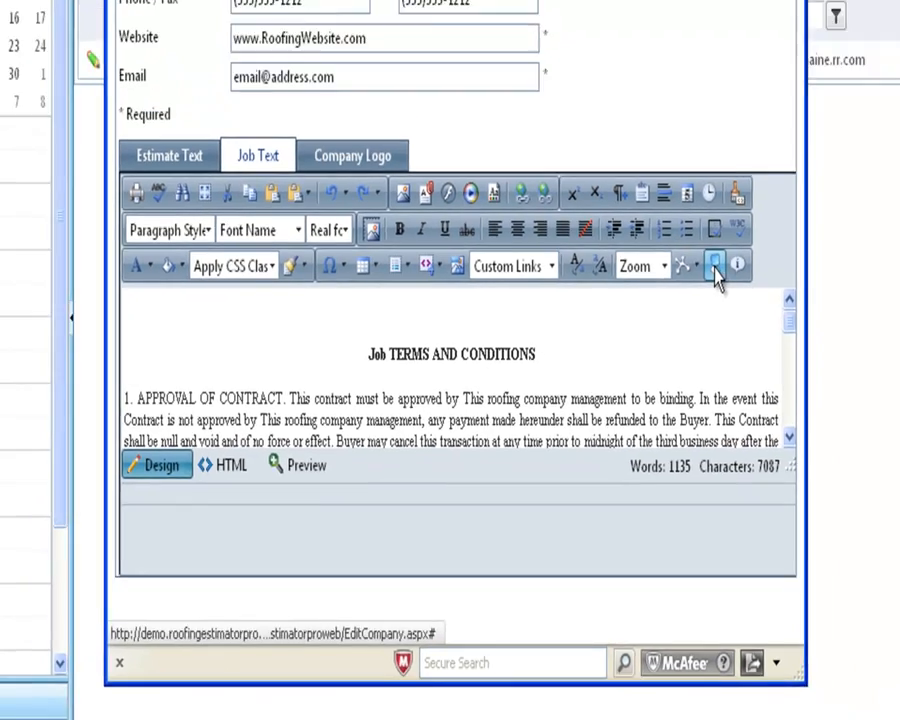
{"action": "left_click", "coordinate": [751, 216]}
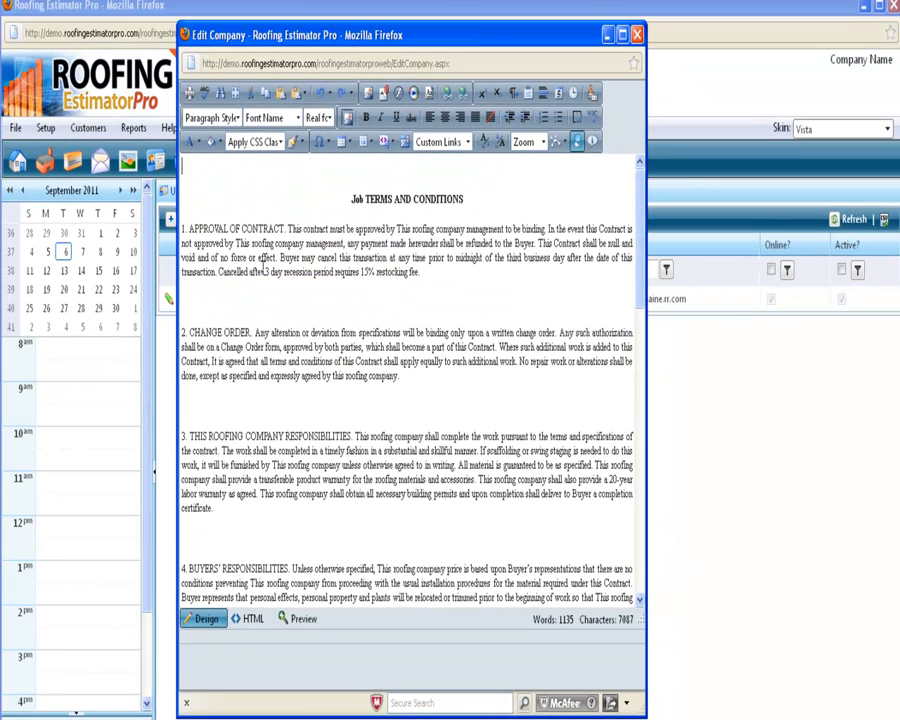
{"action": "left_click_drag", "start_coordinate": [249, 272], "coordinate": [343, 272]}
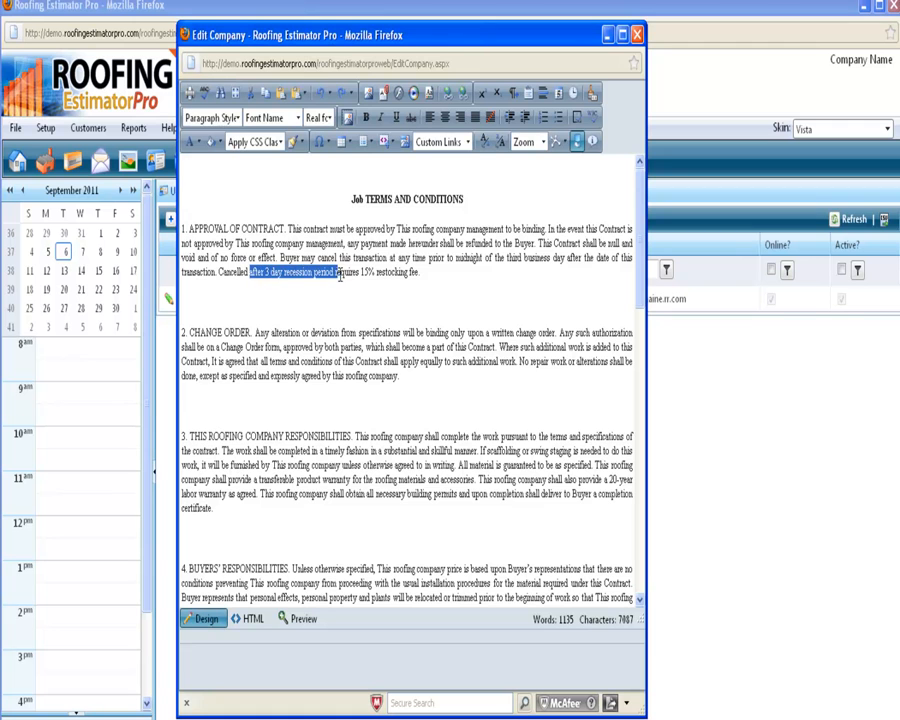
{"action": "scroll", "coordinate": [365, 430], "scroll_direction": "down", "scroll_amount": 2}
{"action": "scroll", "coordinate": [366, 434], "scroll_direction": "up", "scroll_amount": 2}
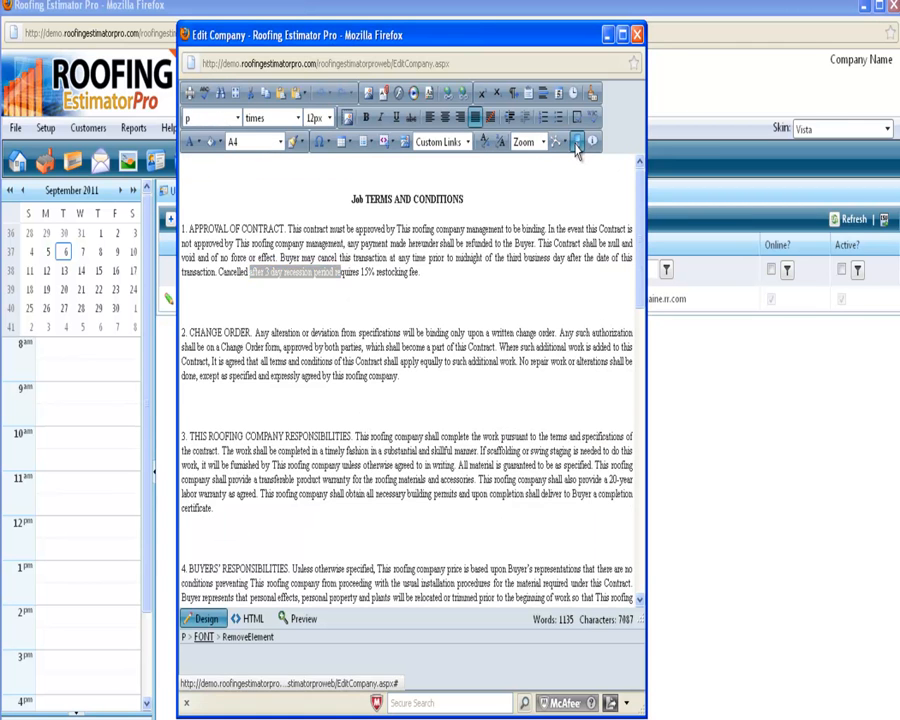
{"action": "left_click", "coordinate": [577, 144]}
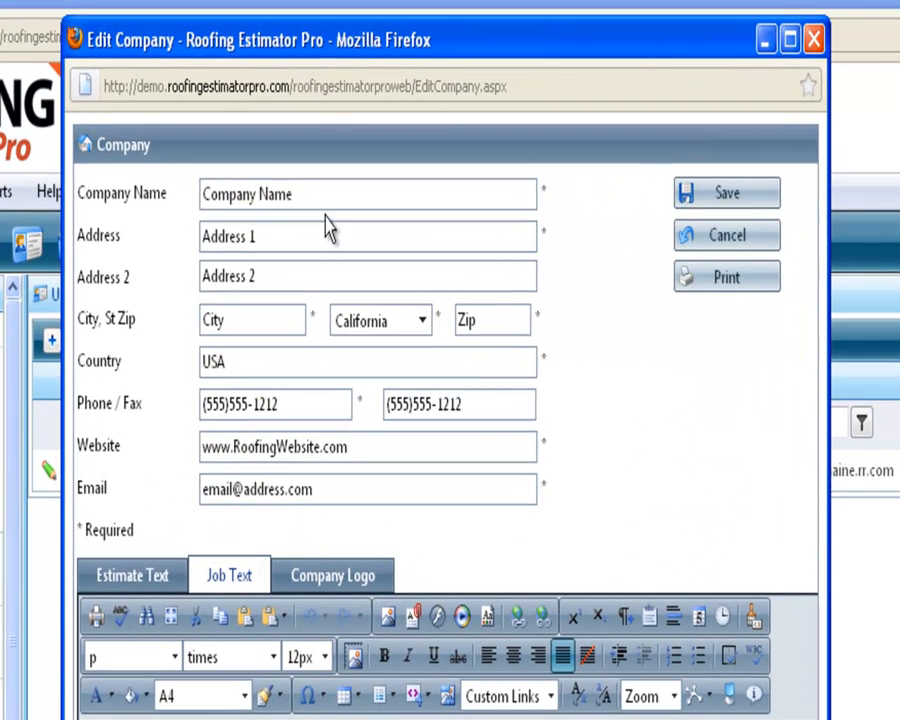
Replace the placeholder company name with the business's own name
{"action": "left_click", "coordinate": [313, 129]}
{"action": "left_click_drag", "start_coordinate": [290, 193], "coordinate": [89, 181]}
{"action": "type", "text": "David J Desch"}
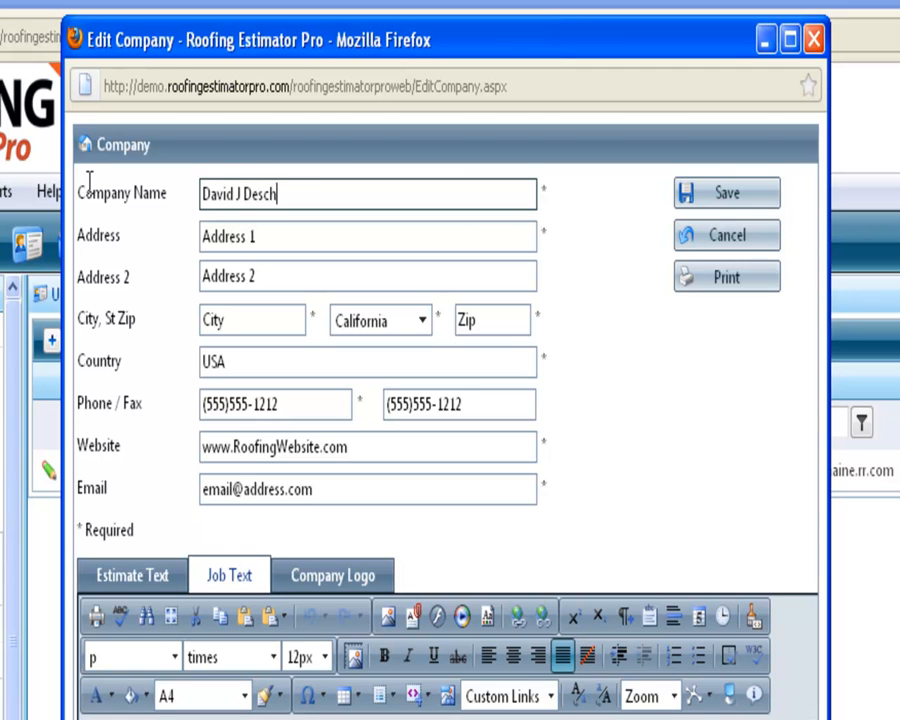
{"action": "type", "text": "aine Roofin"}
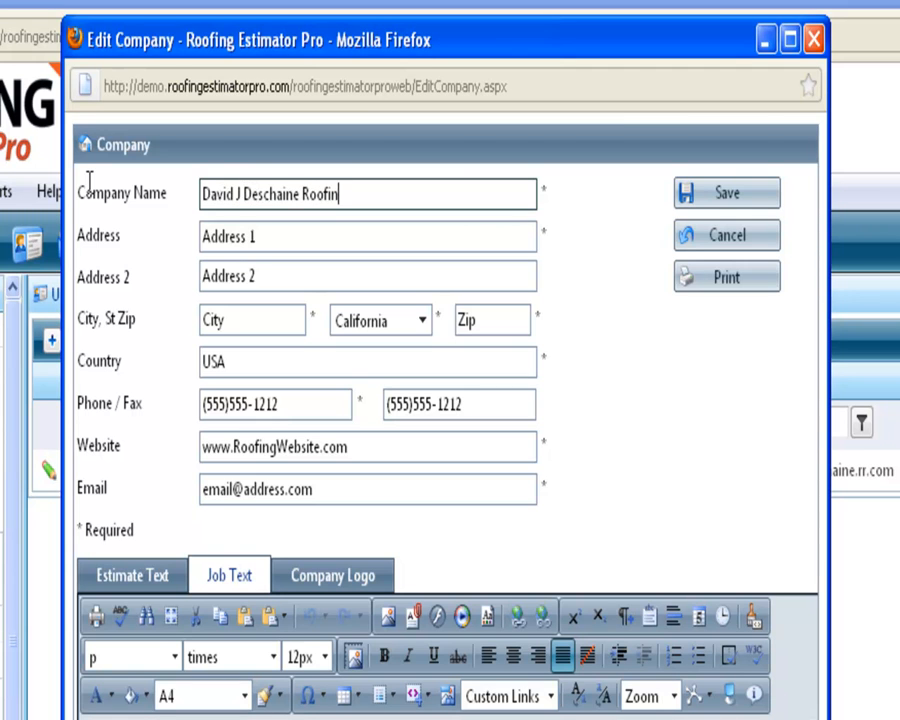
{"action": "key", "text": "Tab"}
Fill in the company's street address, city, state and zip code
{"action": "left_click", "coordinate": [235, 275]}
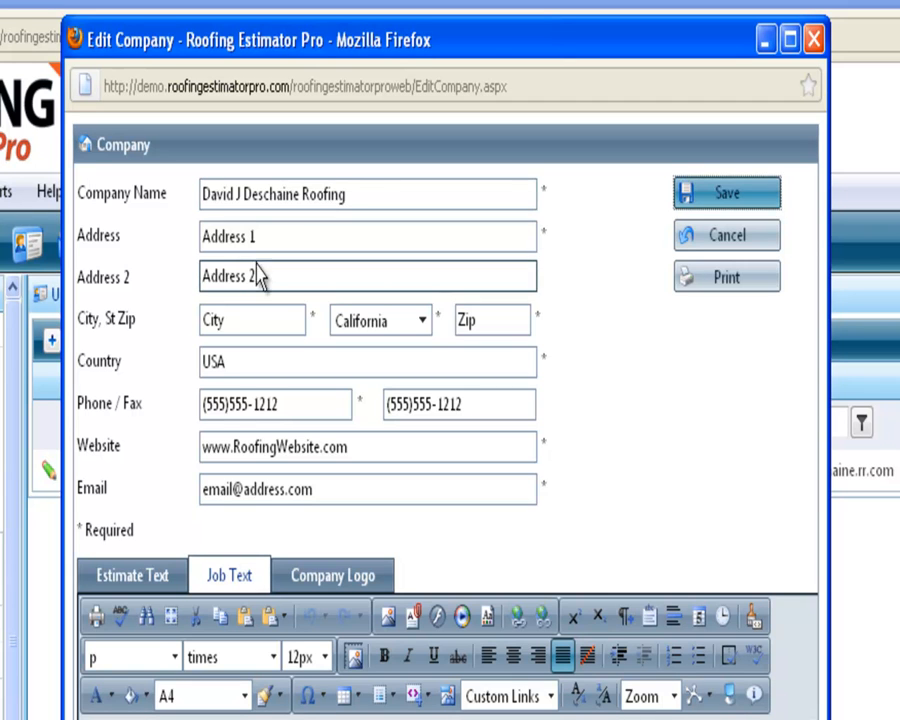
{"action": "left_click", "coordinate": [248, 233]}
{"action": "left_click_drag", "start_coordinate": [248, 233], "coordinate": [160, 228]}
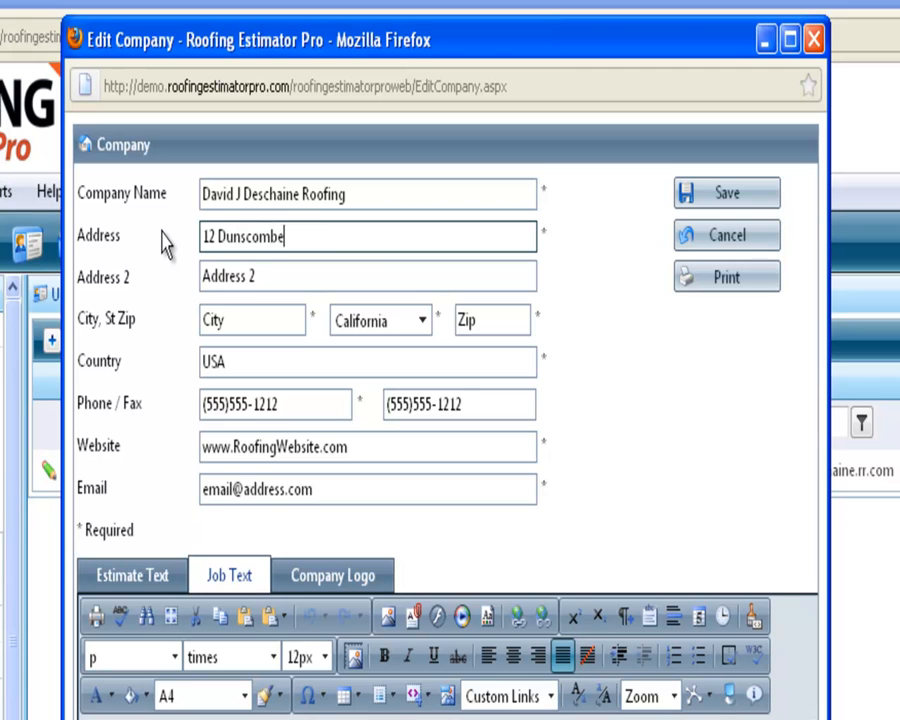
{"action": "key", "text": "Tab"}
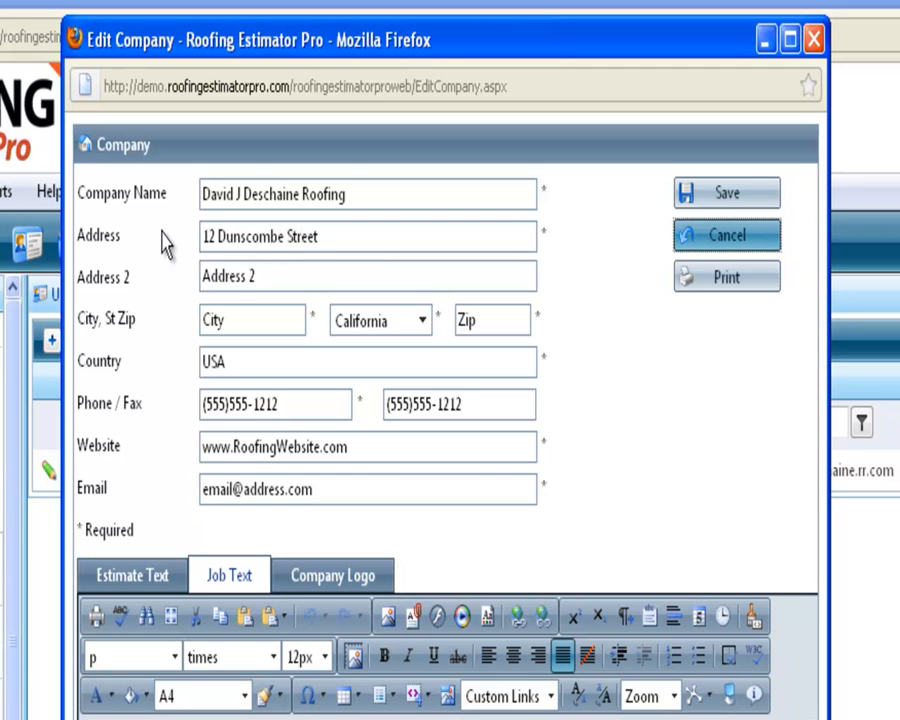
{"action": "left_click", "coordinate": [145, 312]}
{"action": "type", "text": "South Po"}
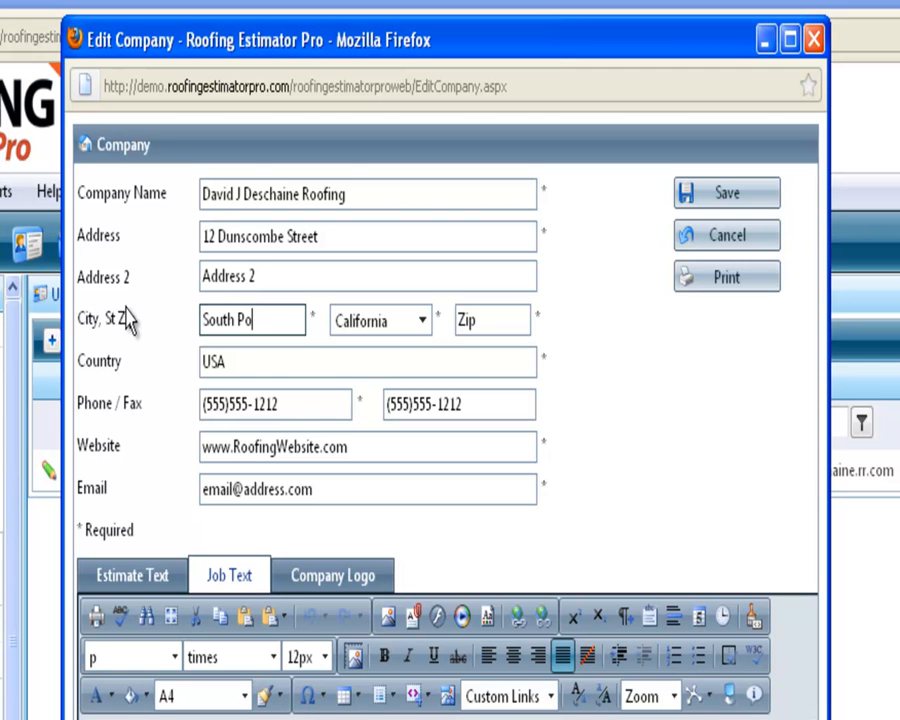
{"action": "type", "text": "rtland"}
{"action": "key", "text": "Tab"}
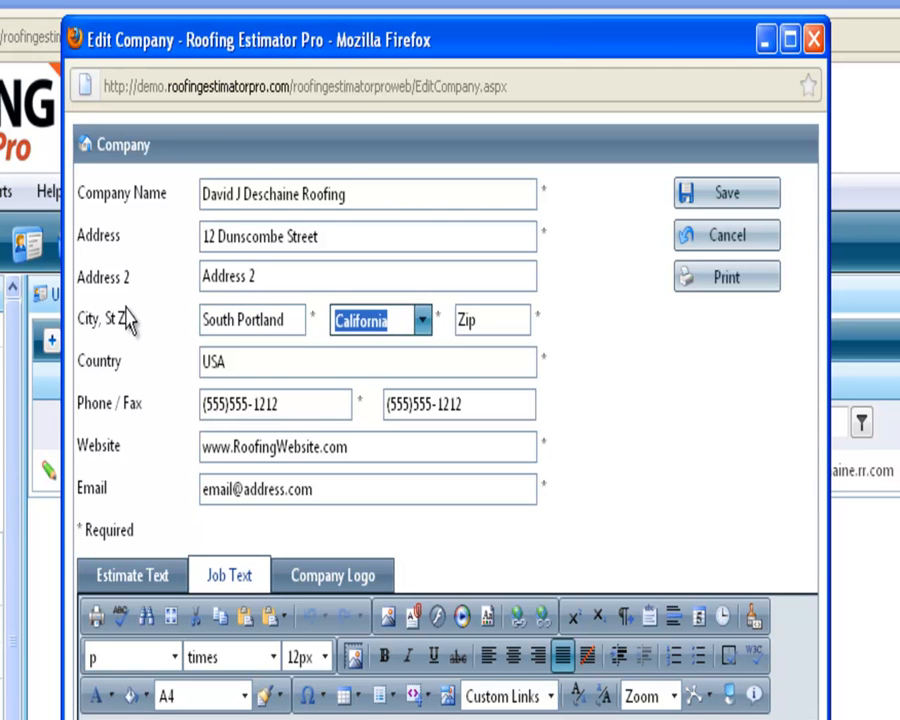
{"action": "key", "text": "m"}
{"action": "key", "text": "Tab"}
{"action": "type", "text": "04106"}
{"action": "key", "text": "Tab"}
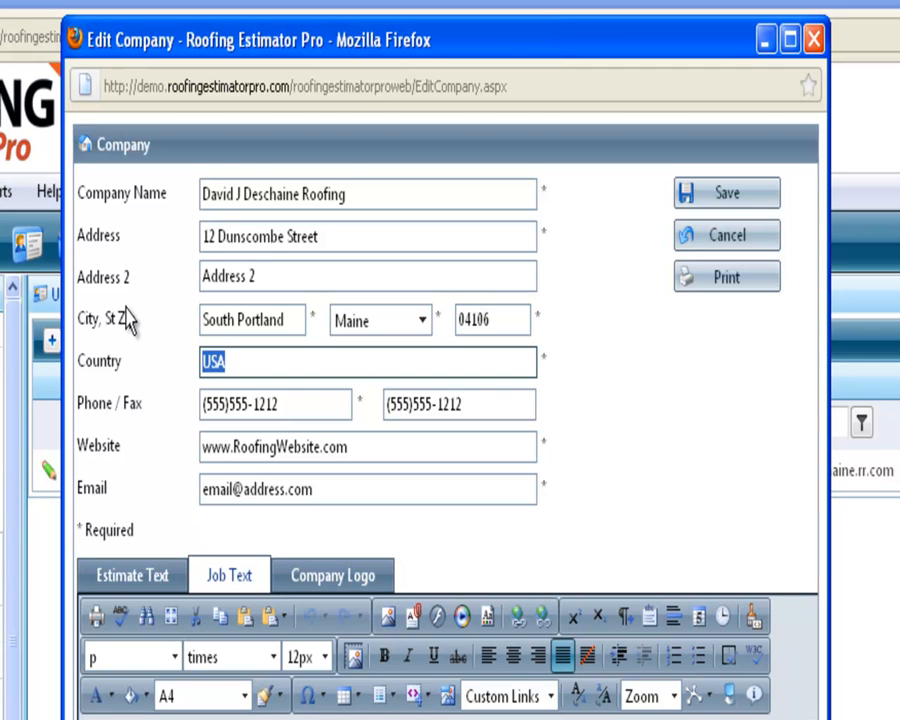
Enter the company's phone number and fax number
{"action": "key", "text": "Tab"}
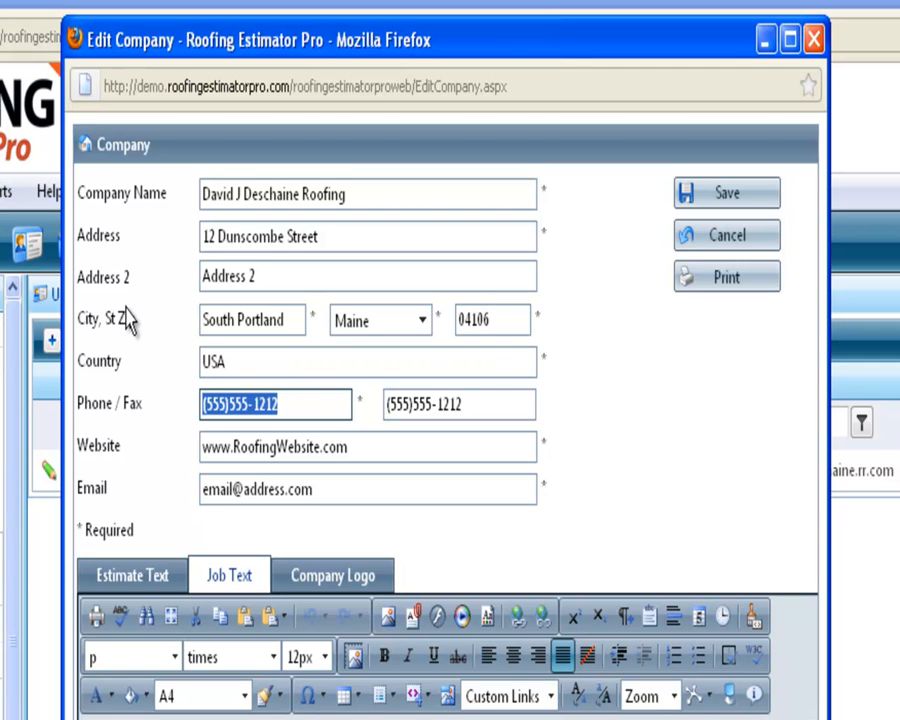
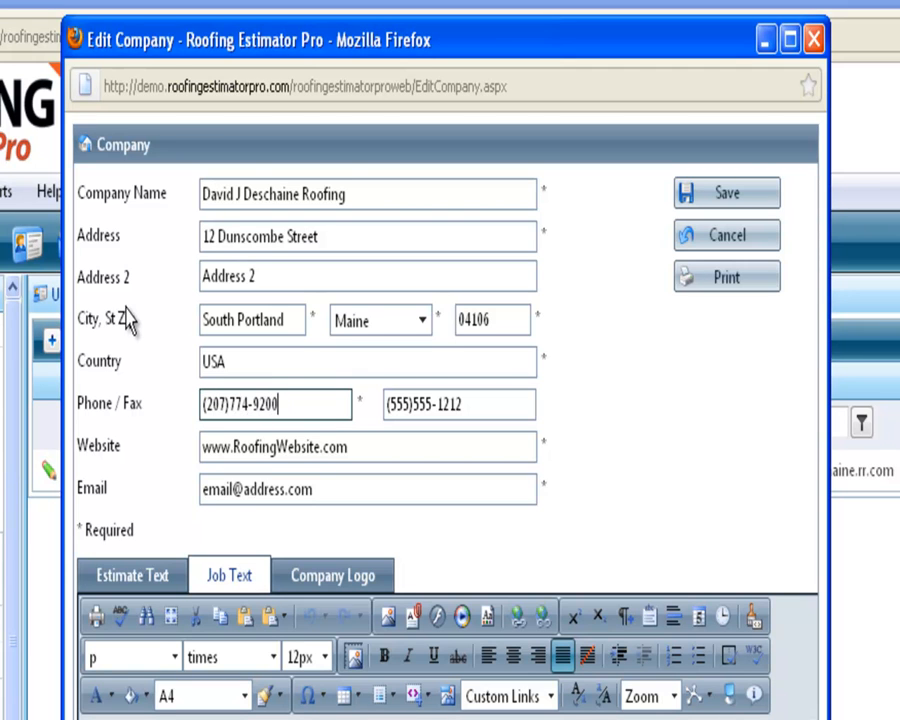
{"action": "key", "text": "Tab"}
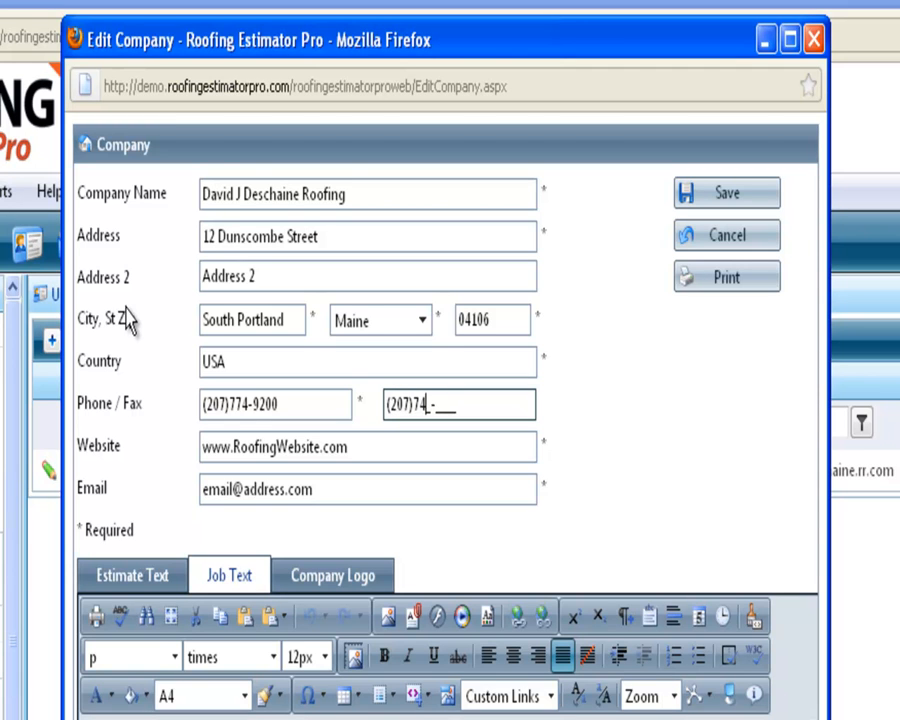
{"action": "key", "text": "Tab"}
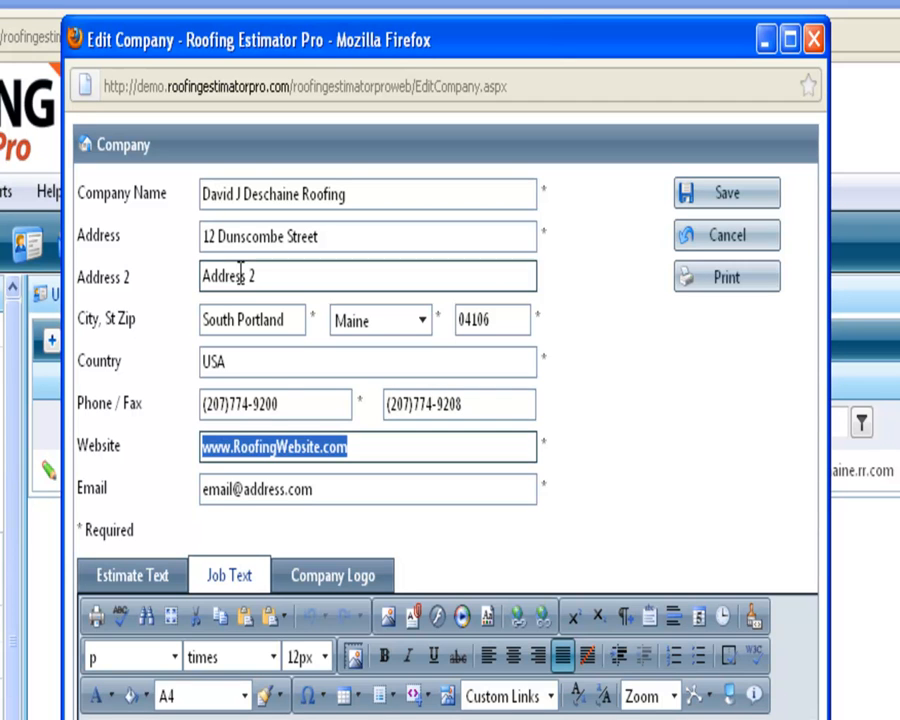
Put the company's domain in the Website field and its office address in the Email field
{"action": "left_click", "coordinate": [358, 446]}
{"action": "left_click_drag", "start_coordinate": [358, 446], "coordinate": [235, 447]}
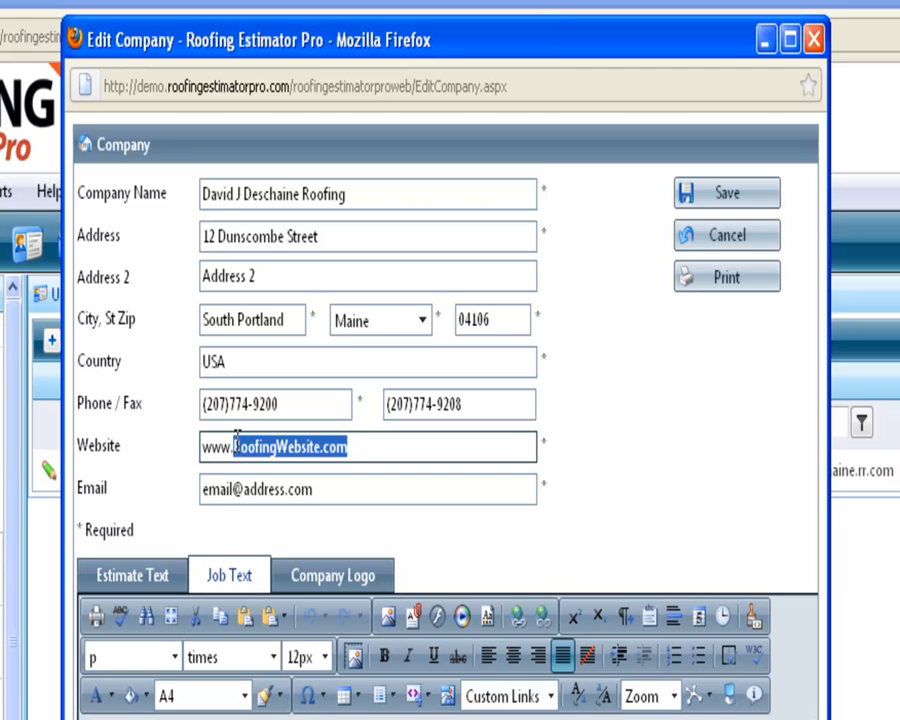
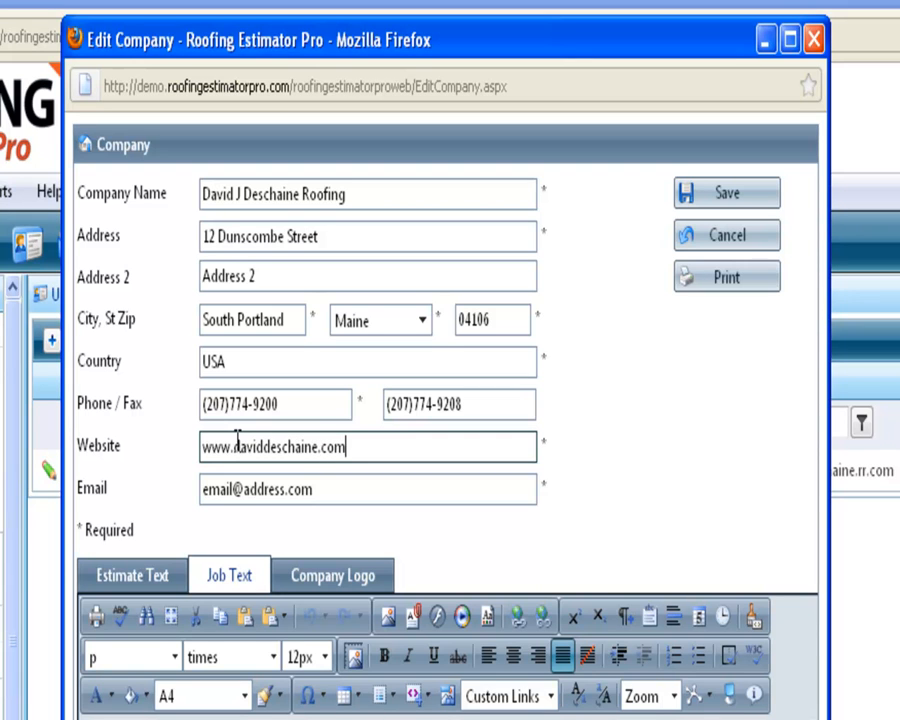
{"action": "key", "text": "Tab"}
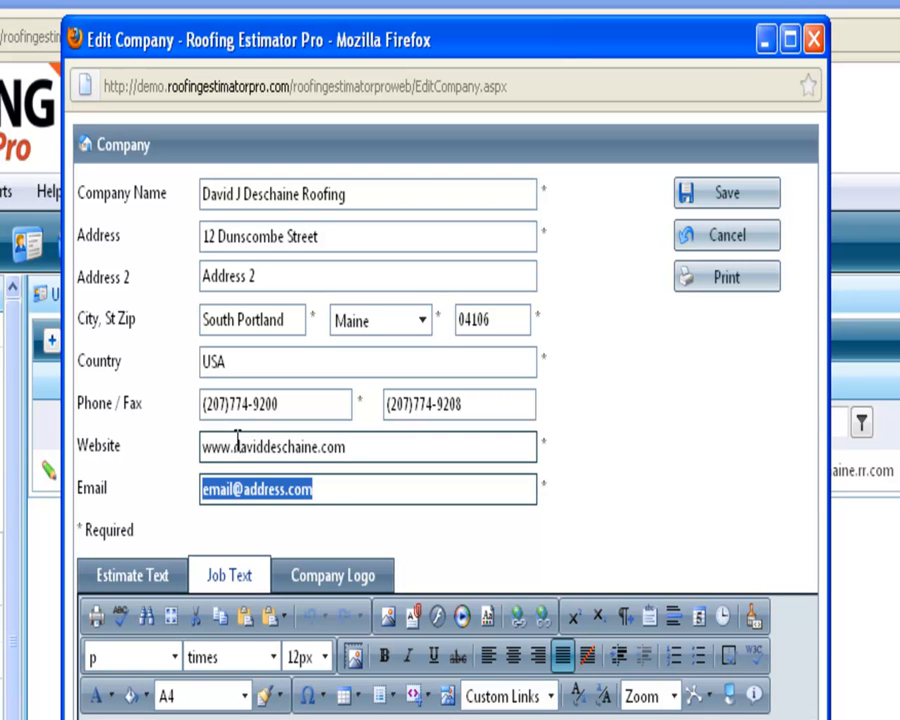
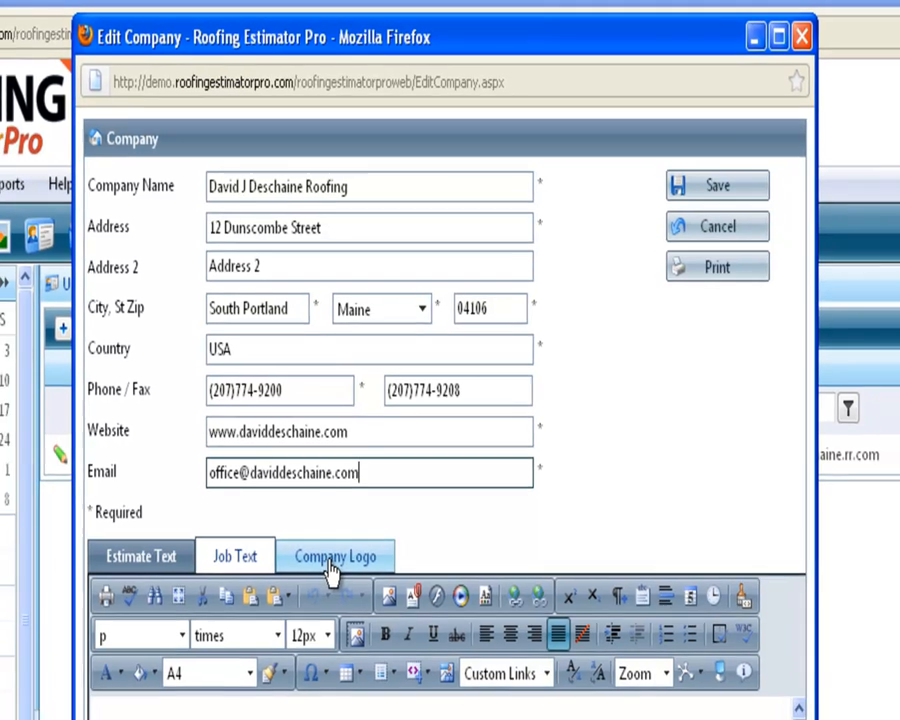
{"action": "left_click", "coordinate": [325, 582]}
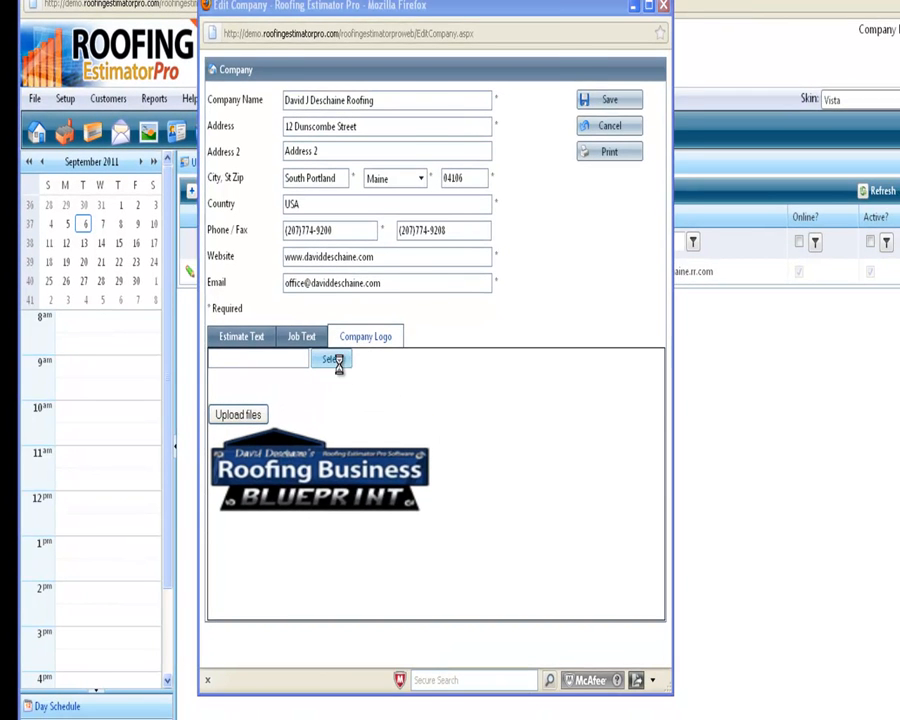
Upload medium.jpg from S: > logo folder > New Logos as the new company logo
{"action": "left_click", "coordinate": [336, 362]}
{"action": "left_click", "coordinate": [234, 290]}
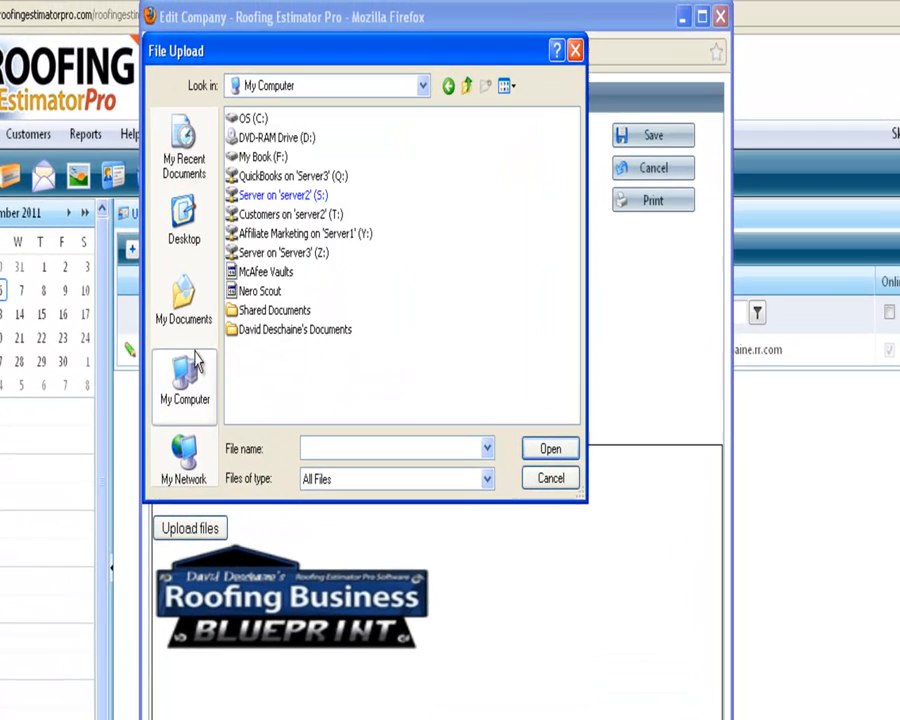
{"action": "double_click", "coordinate": [261, 209]}
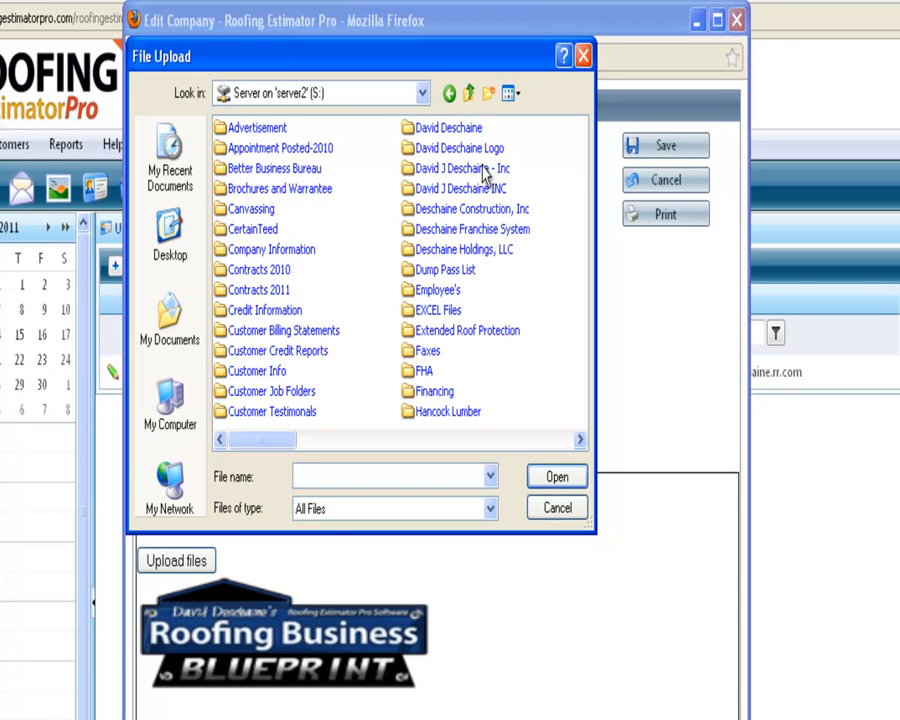
{"action": "double_click", "coordinate": [477, 149]}
{"action": "left_click", "coordinate": [256, 130]}
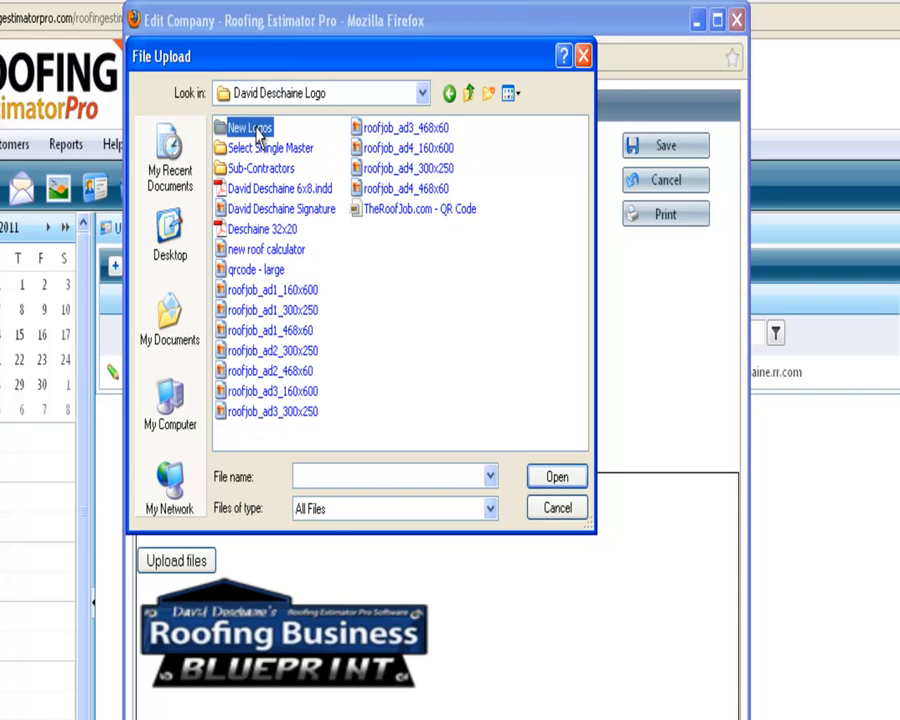
{"action": "double_click", "coordinate": [256, 130]}
{"action": "double_click", "coordinate": [252, 178]}
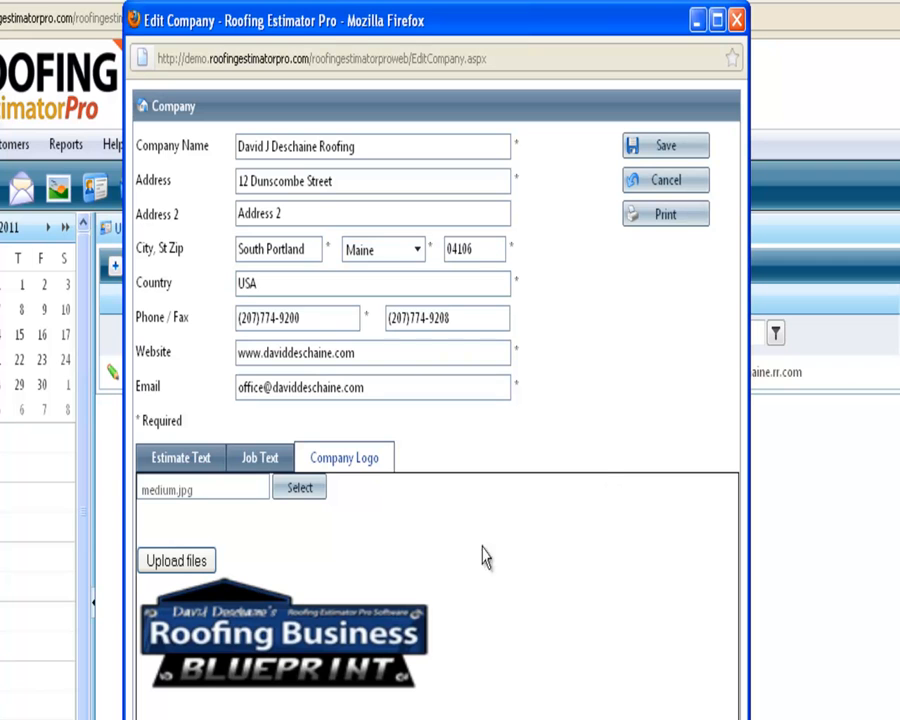
{"action": "left_click", "coordinate": [177, 561]}
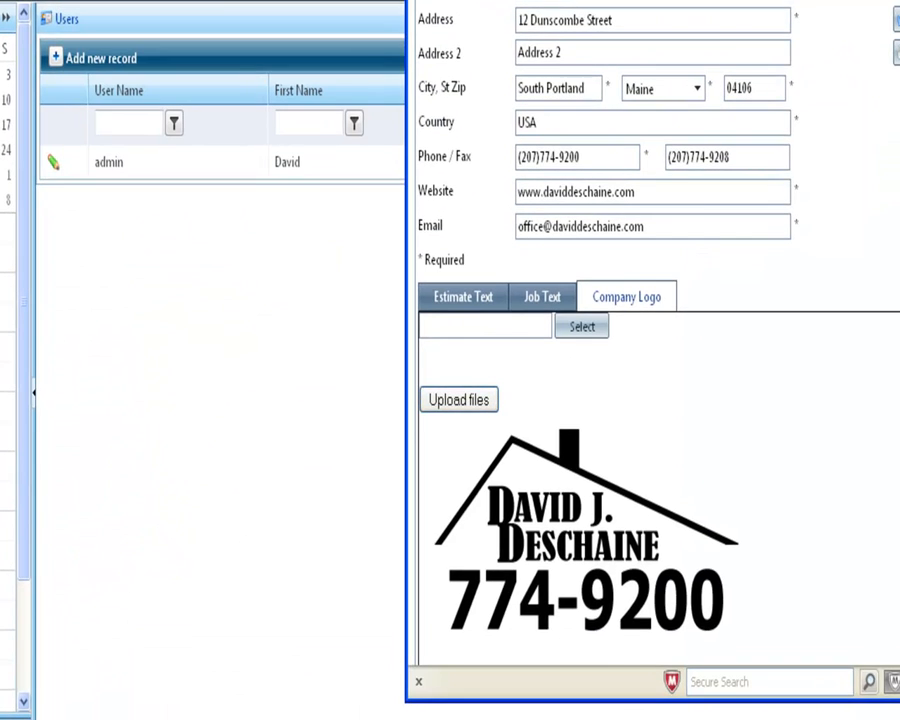
{"action": "left_click_drag", "start_coordinate": [650, 2], "coordinate": [296, 16]}
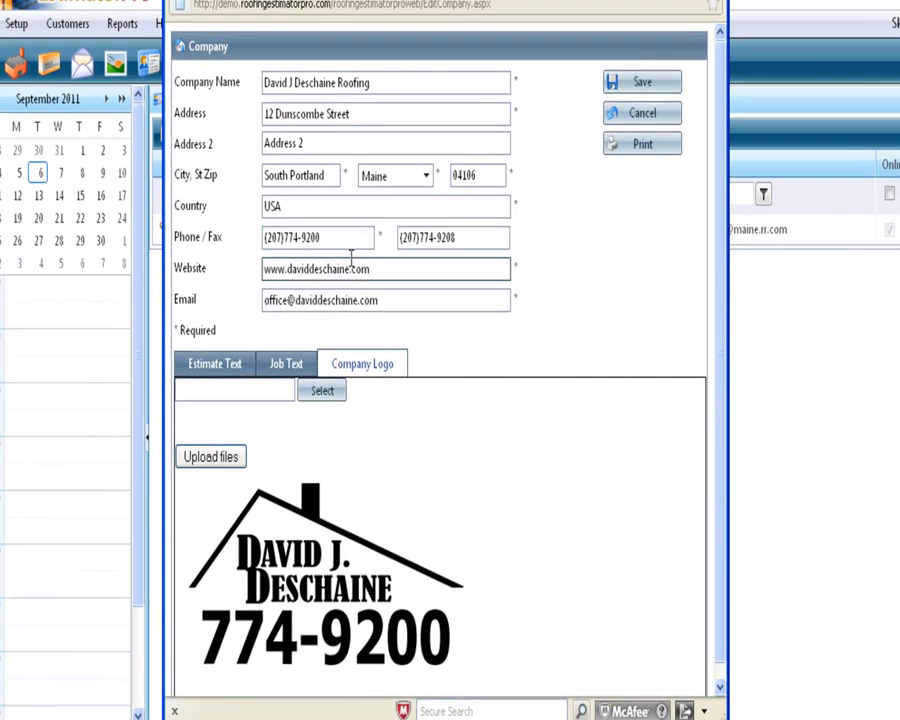
Save the company details so the house-outline logo appears, then view the event calendar
{"action": "left_click", "coordinate": [641, 88]}
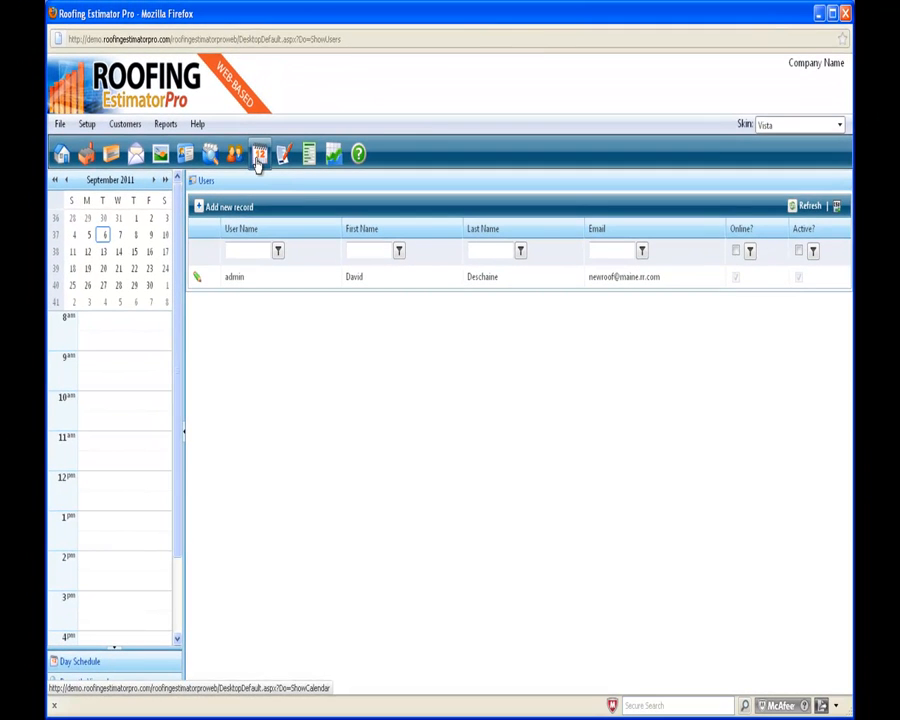
{"action": "left_click", "coordinate": [252, 102]}
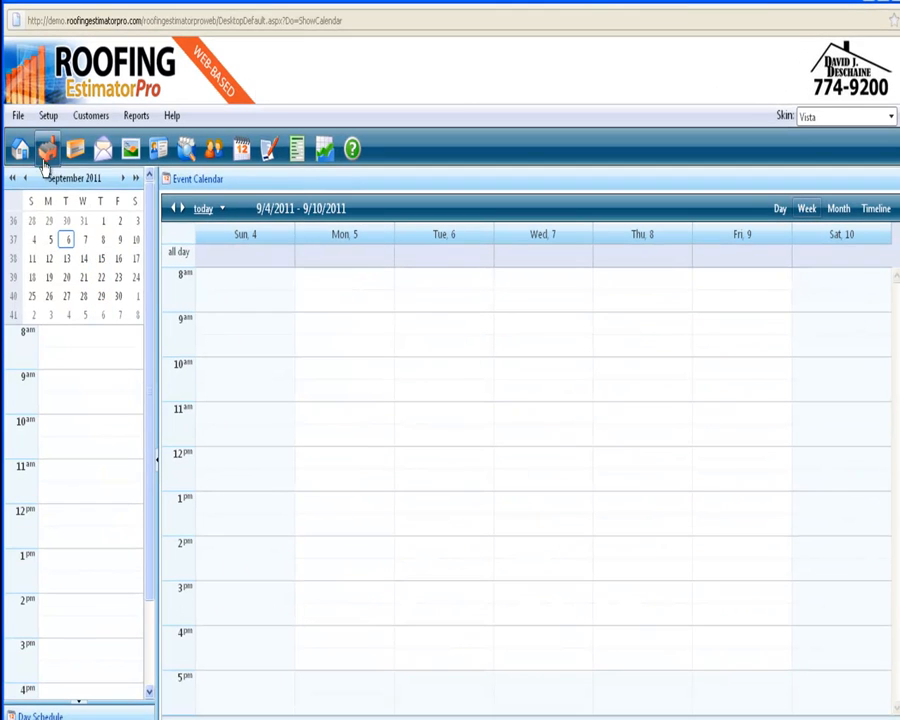
{"action": "left_click", "coordinate": [47, 116]}
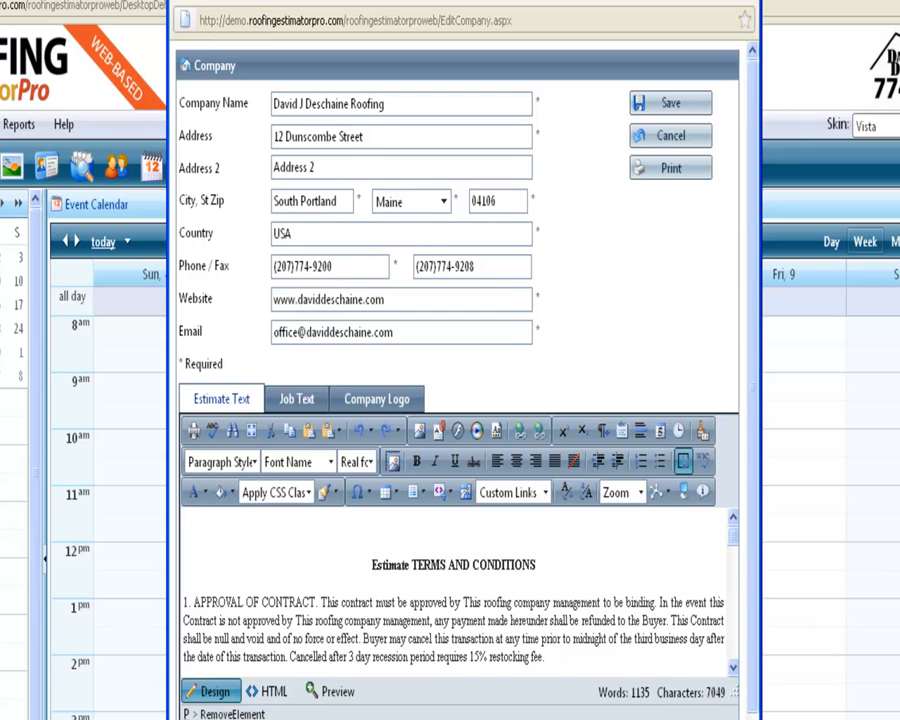
Close the company details and bring up the Email Server settings window, enlarged for viewing
{"action": "left_click", "coordinate": [750, 50]}
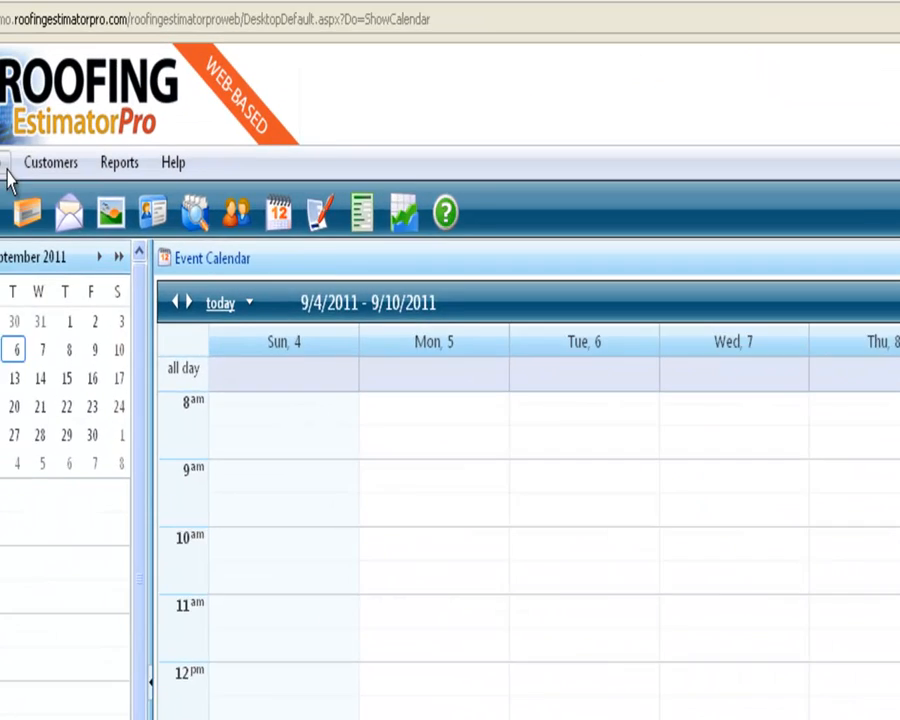
{"action": "left_click", "coordinate": [88, 211]}
{"action": "mouse_move", "coordinate": [191, 492]}
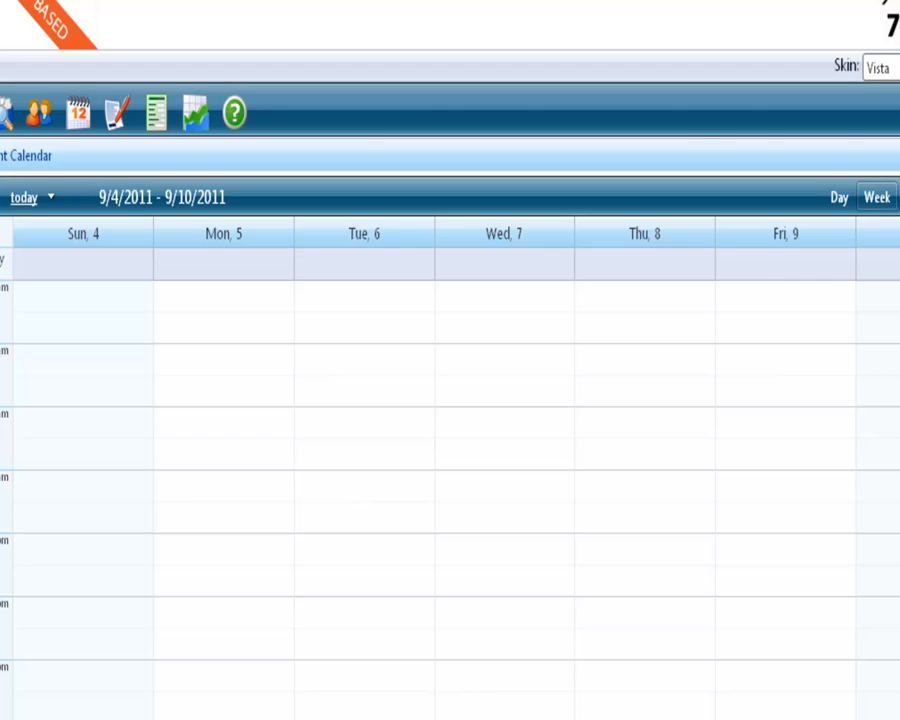
{"action": "left_click_drag", "start_coordinate": [600, 2], "coordinate": [222, 2]}
{"action": "left_click", "coordinate": [282, 326]}
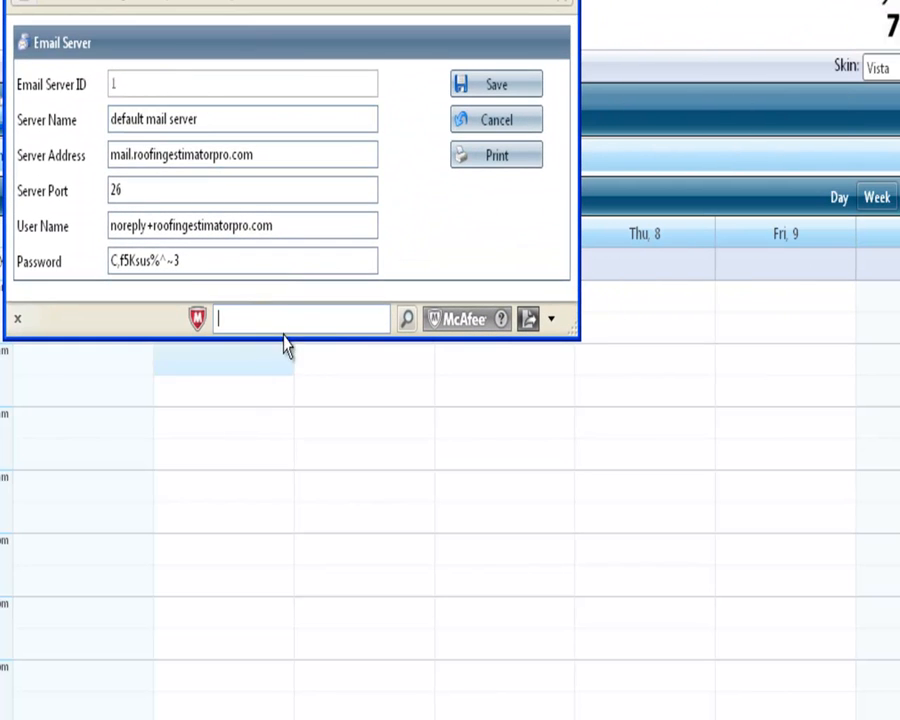
{"action": "left_click_drag", "start_coordinate": [322, 340], "coordinate": [325, 588]}
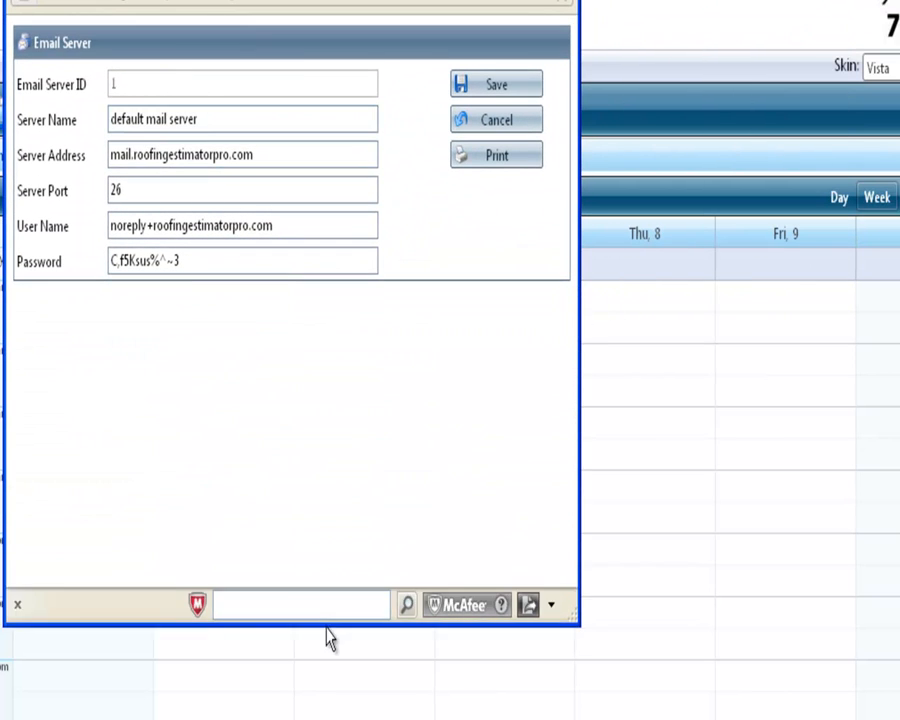
Review the port 26 mail server address, then close the Email Server settings
{"action": "left_click_drag", "start_coordinate": [266, 162], "coordinate": [100, 163]}
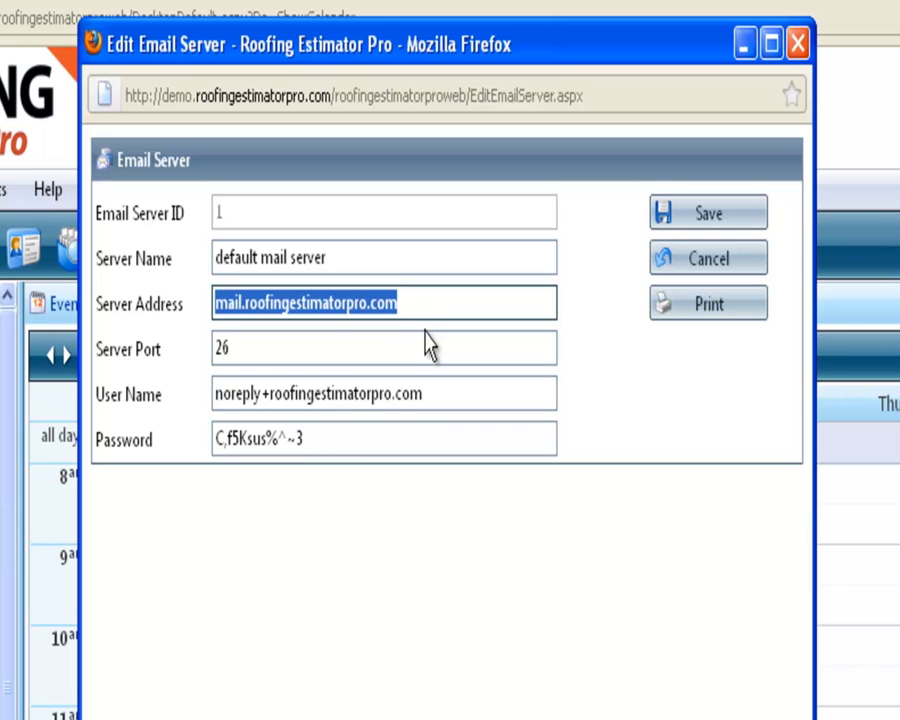
{"action": "left_click_drag", "start_coordinate": [420, 301], "coordinate": [213, 310]}
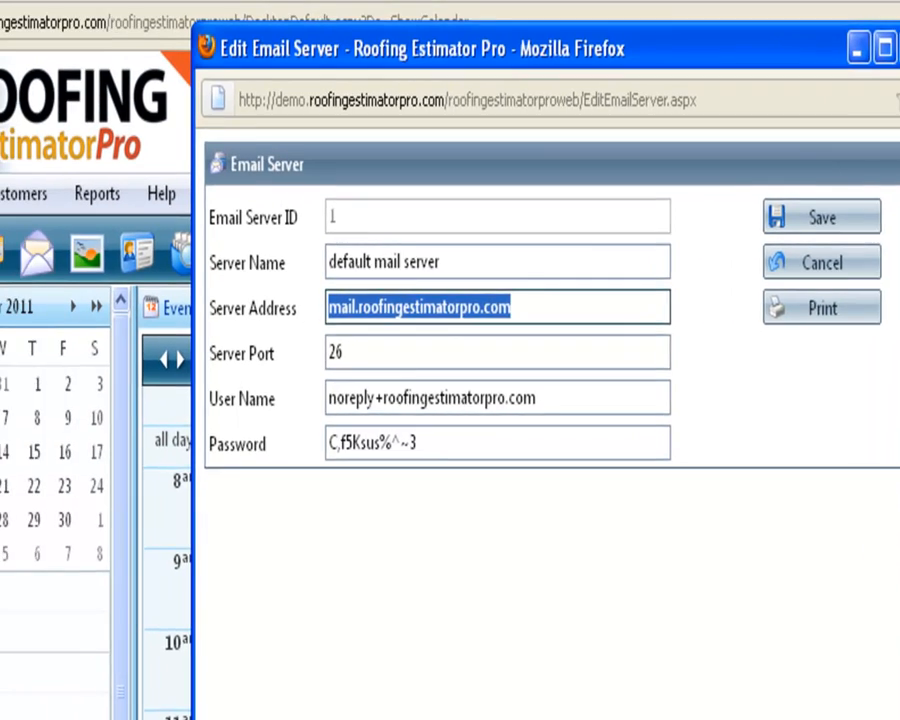
{"action": "left_click", "coordinate": [798, 44]}
{"action": "left_click", "coordinate": [84, 200]}
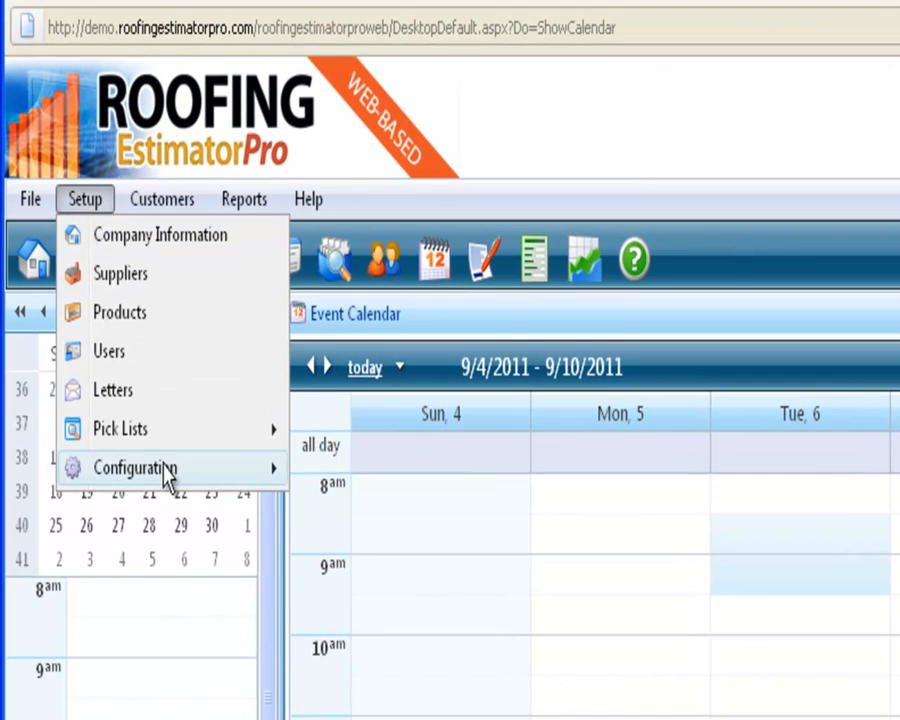
Review the QuickBooks Integration Desktop Edition profile on port 2080, then close it
{"action": "mouse_move", "coordinate": [163, 470]}
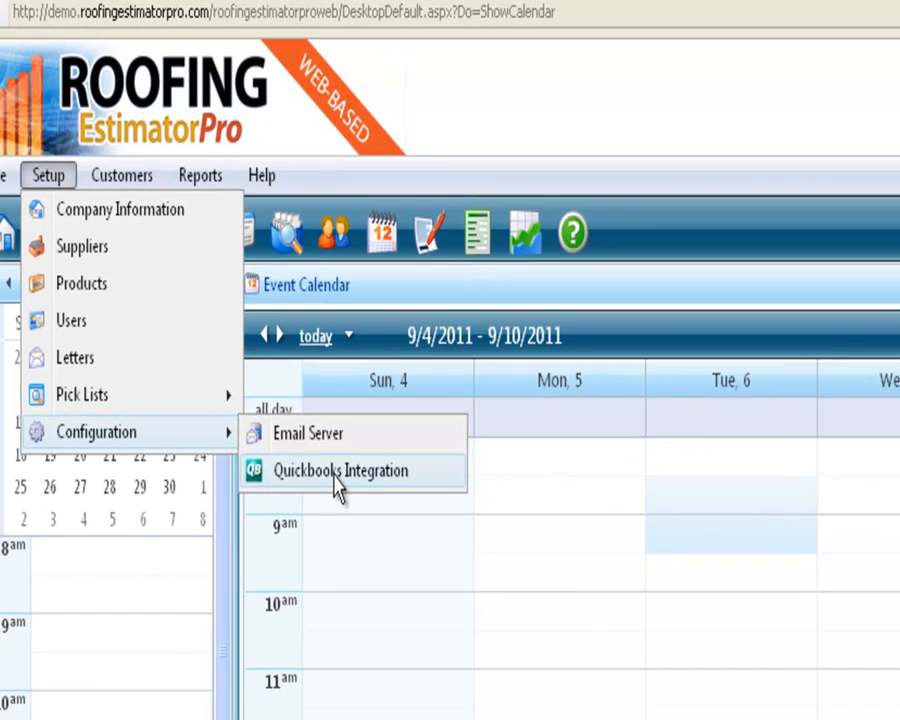
{"action": "left_click", "coordinate": [386, 512]}
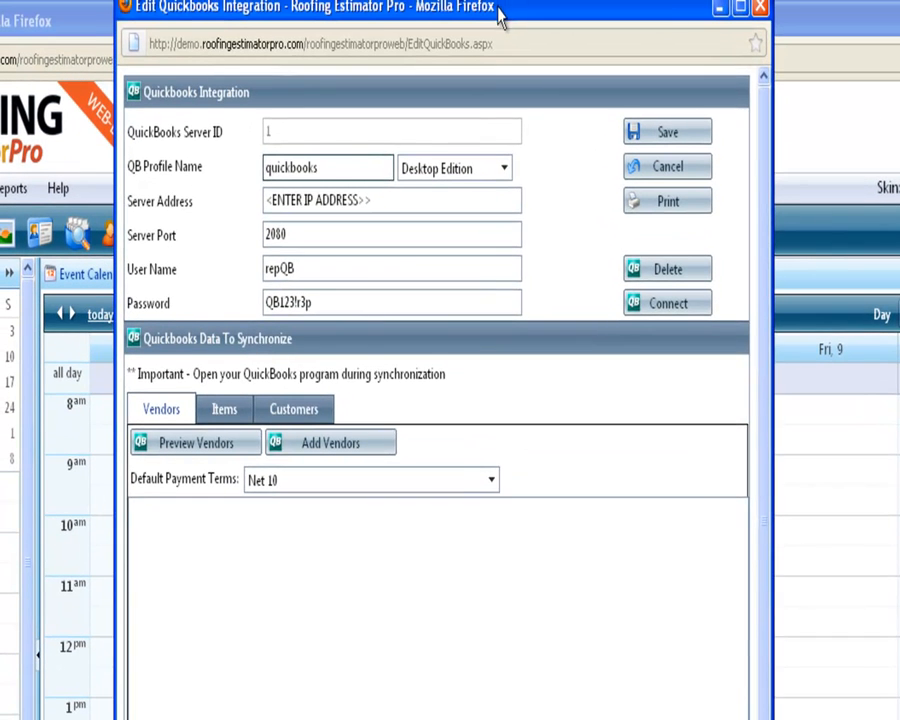
{"action": "left_click_drag", "start_coordinate": [500, 14], "coordinate": [497, 27]}
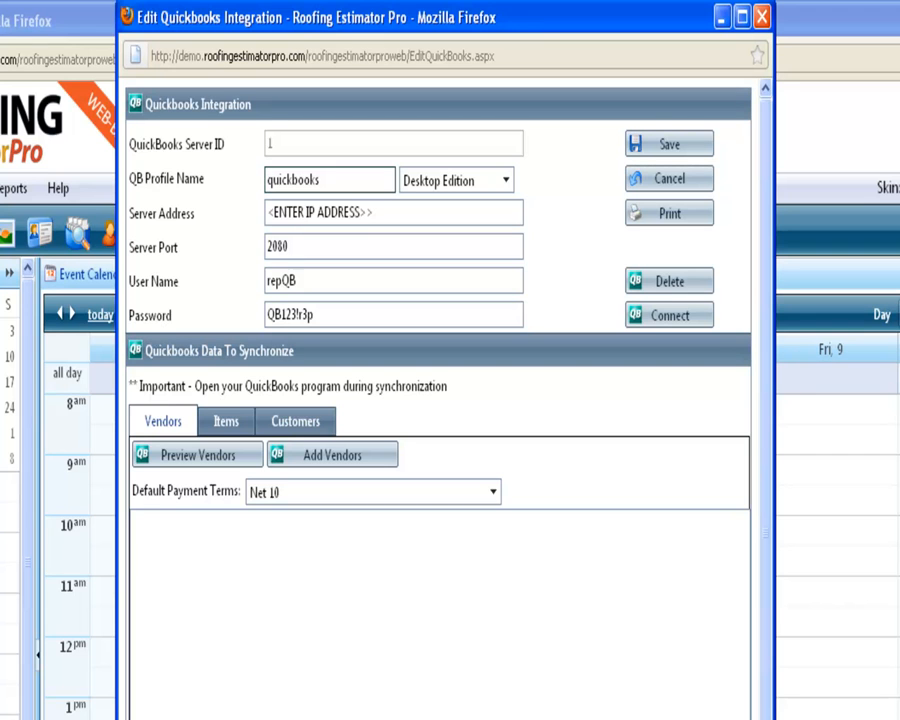
{"action": "left_click", "coordinate": [700, 719]}
Run REPtoQuickBooks from the desktop New Folder to open the connector on port 2080
{"action": "left_click", "coordinate": [700, 719]}
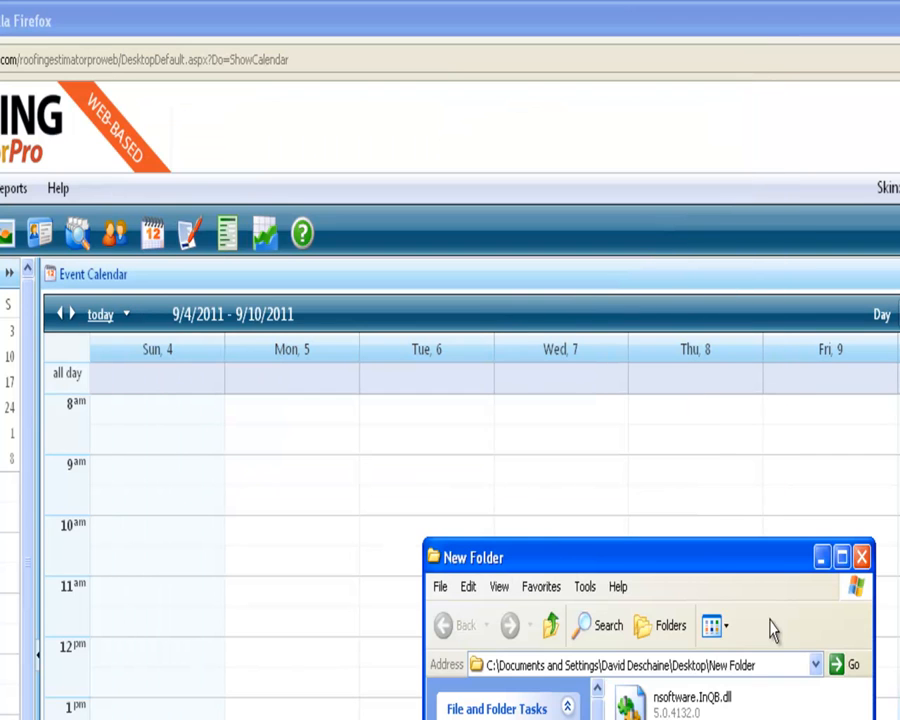
{"action": "left_click_drag", "start_coordinate": [700, 564], "coordinate": [612, 398]}
{"action": "mouse_move", "coordinate": [595, 636]}
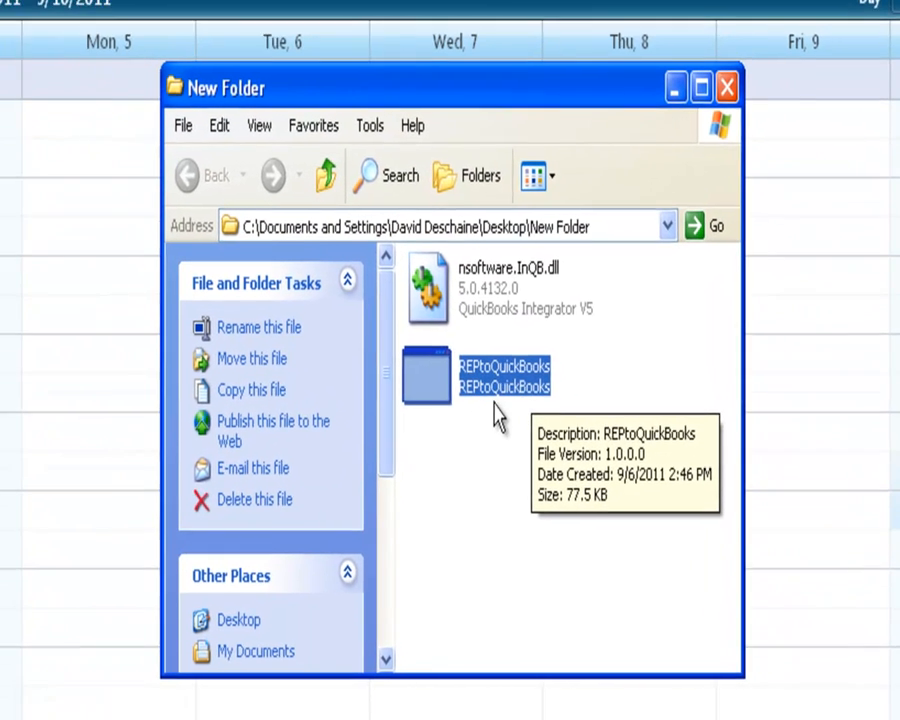
{"action": "double_click", "coordinate": [493, 358]}
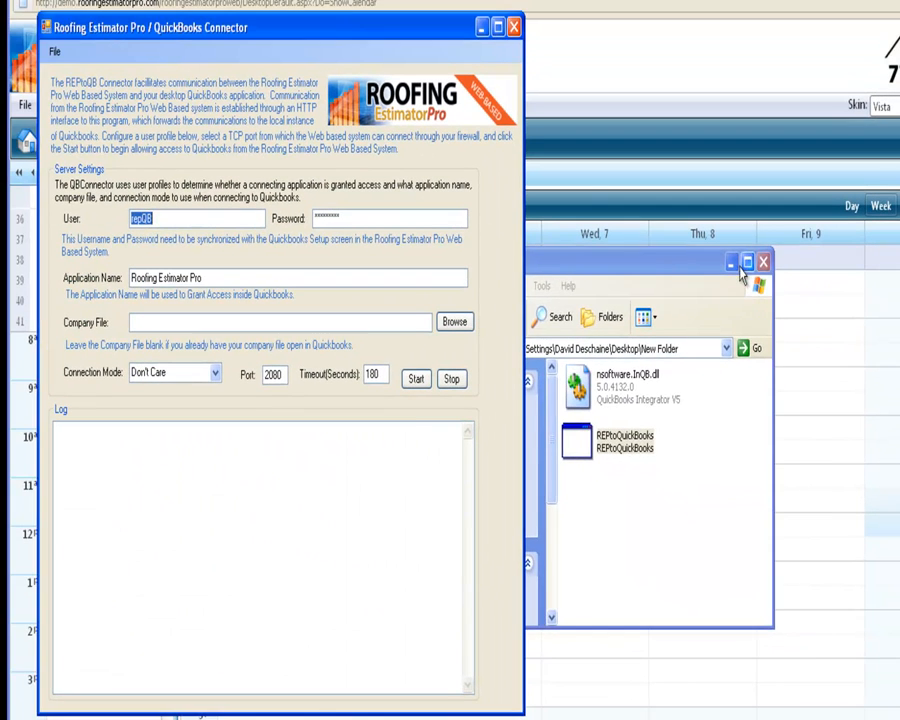
{"action": "left_click", "coordinate": [731, 262]}
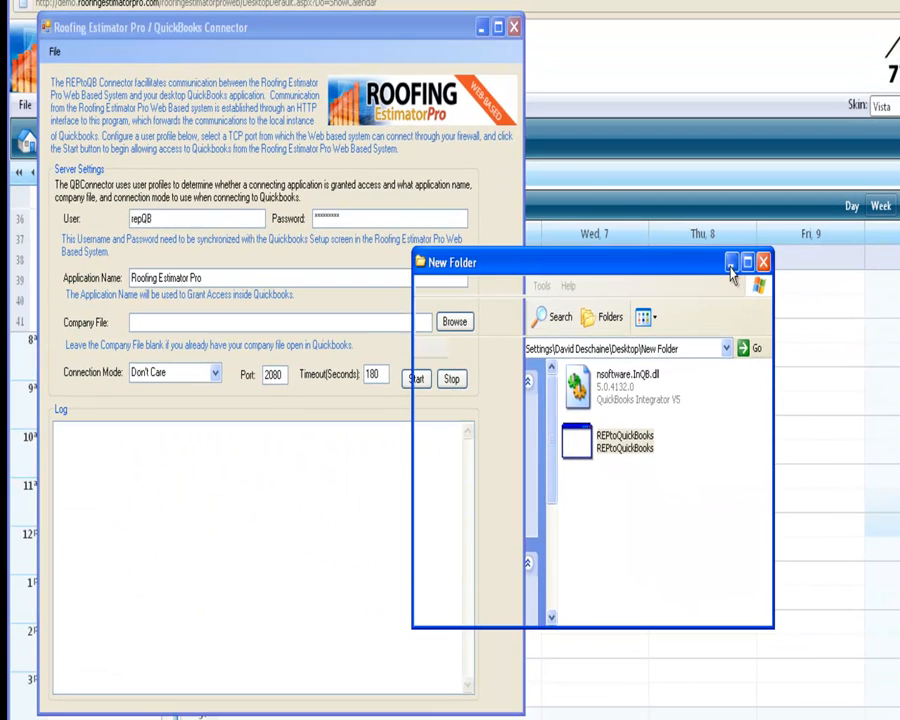
Confirm QuickBooks is open, arranging it beside the connector window
{"action": "left_click_drag", "start_coordinate": [403, 38], "coordinate": [514, 41]}
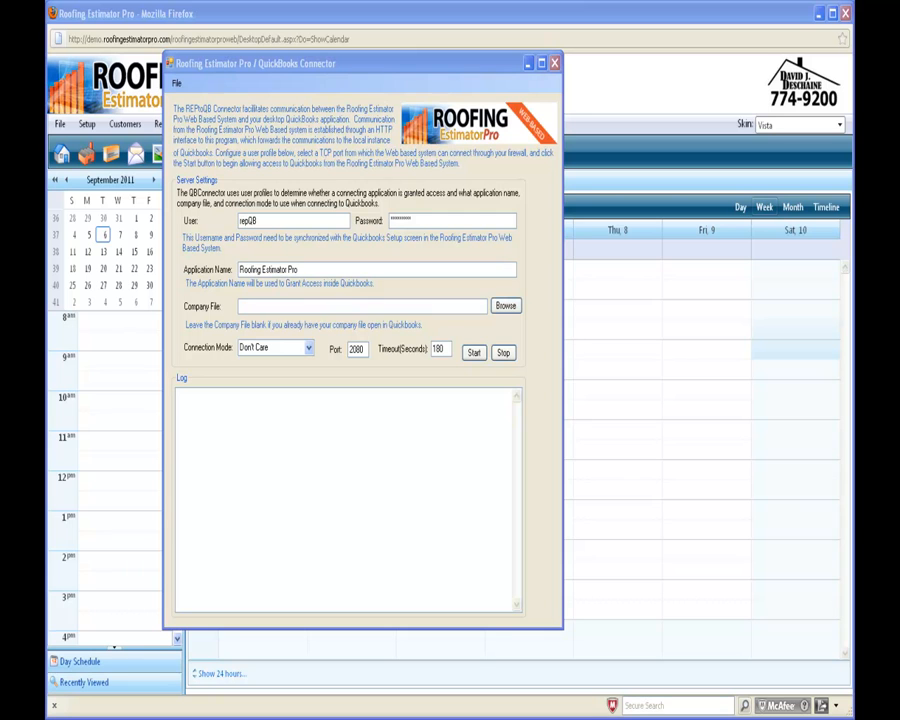
{"action": "left_click_drag", "start_coordinate": [852, 104], "coordinate": [577, 107]}
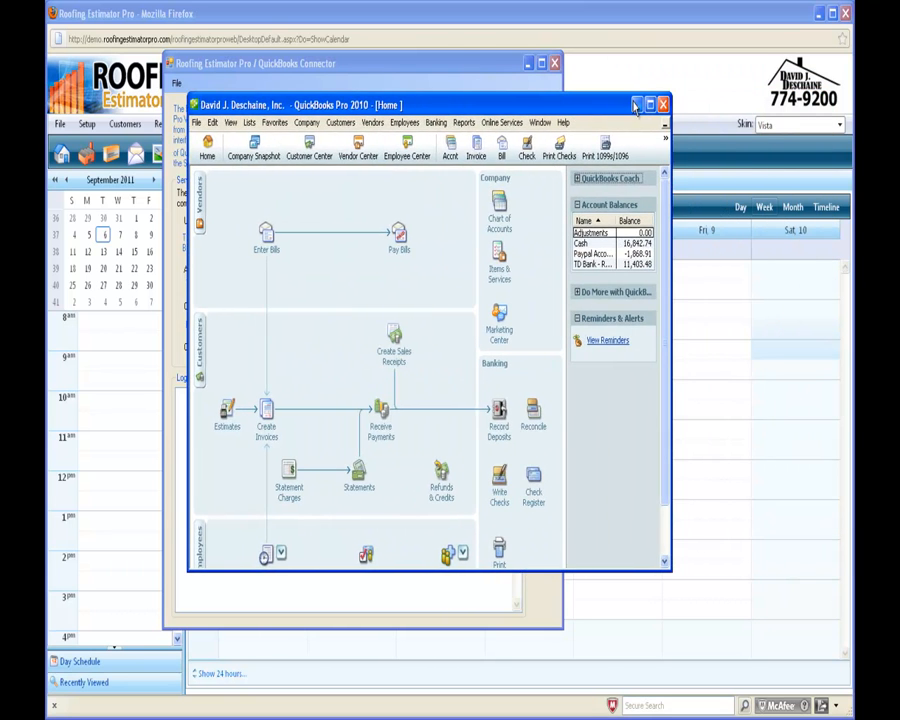
{"action": "left_click", "coordinate": [651, 102]}
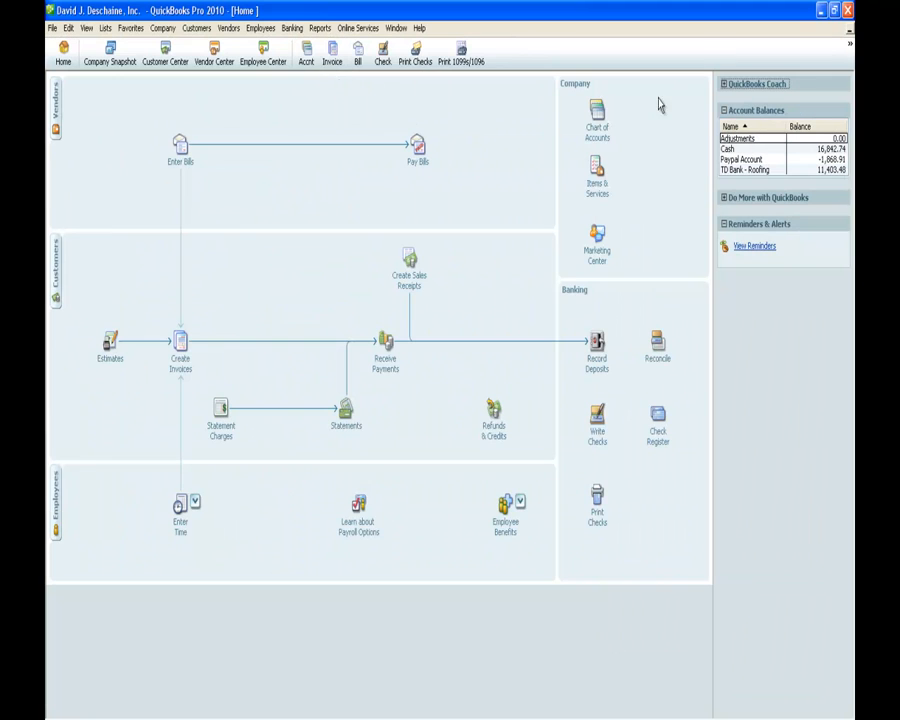
{"action": "left_click", "coordinate": [836, 14]}
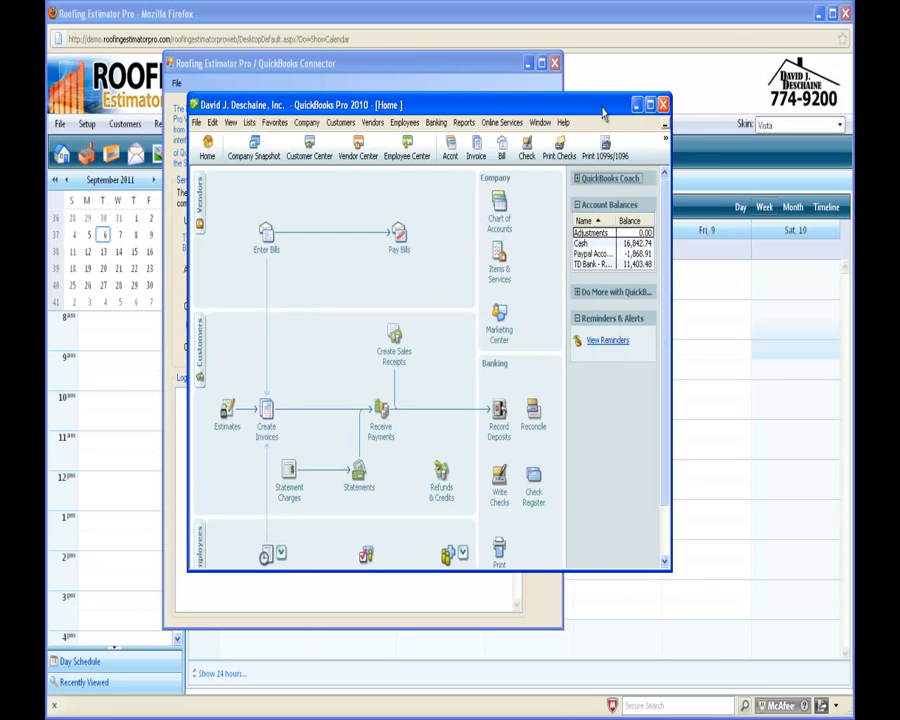
{"action": "left_click_drag", "start_coordinate": [601, 107], "coordinate": [853, 108]}
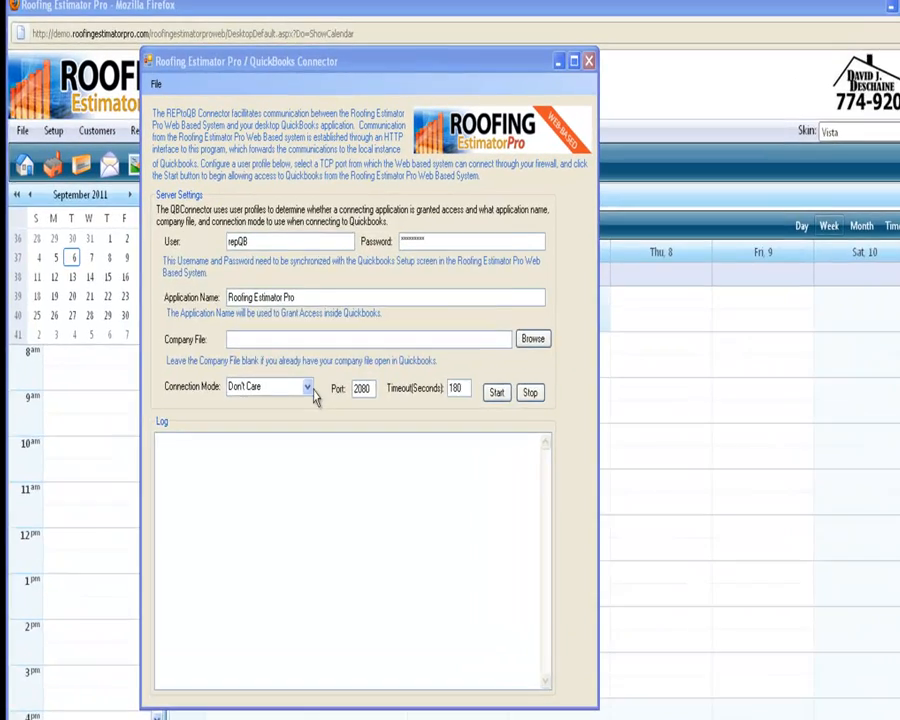
Start the connector with Don't Care connection mode, then minimize its window
{"action": "left_click", "coordinate": [309, 348]}
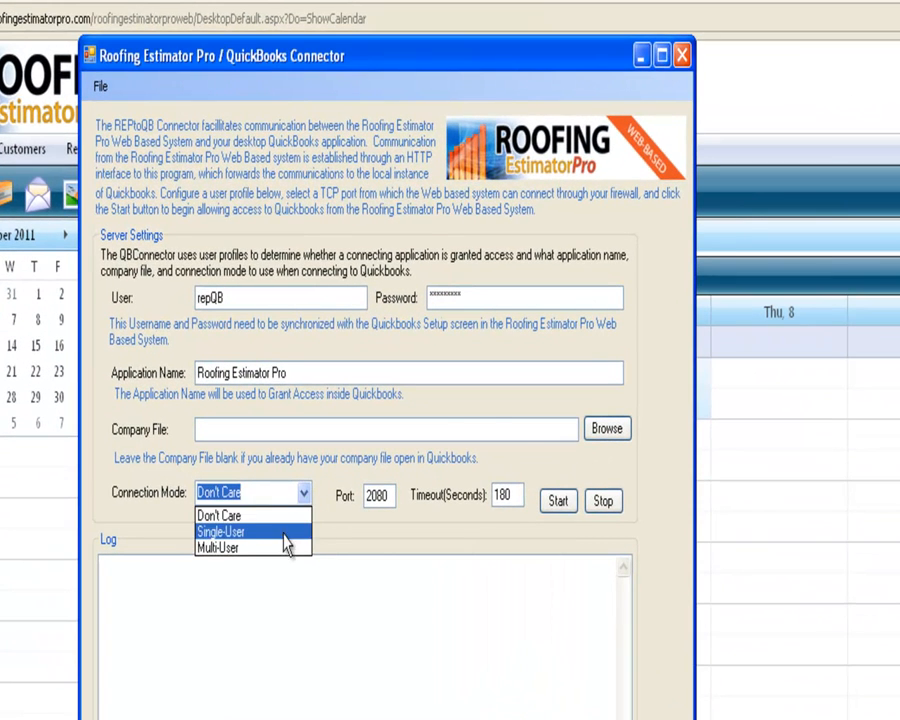
{"action": "left_click", "coordinate": [529, 434]}
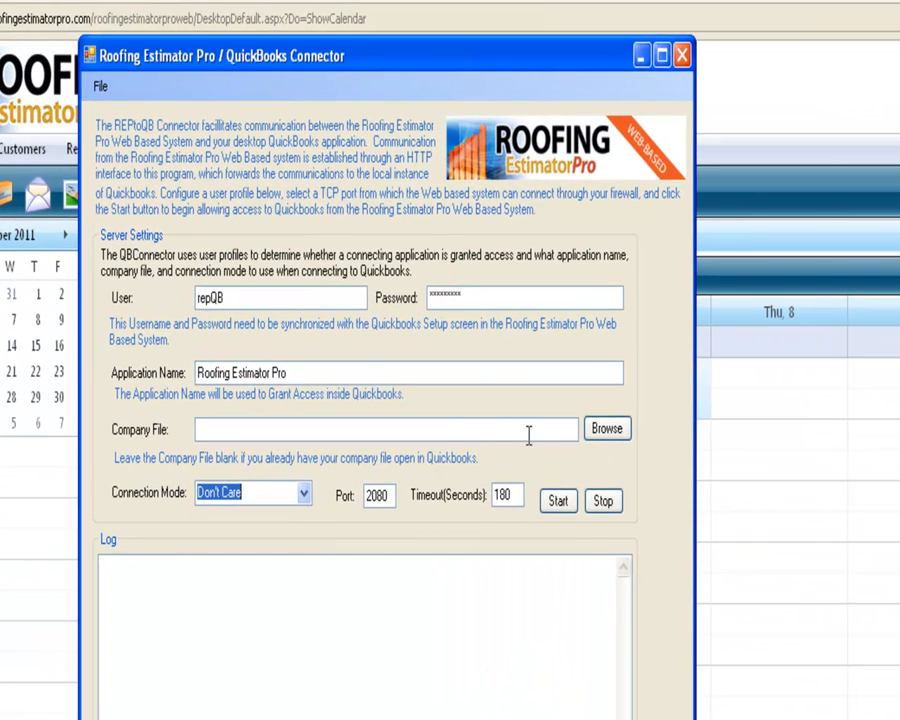
{"action": "left_click", "coordinate": [558, 502]}
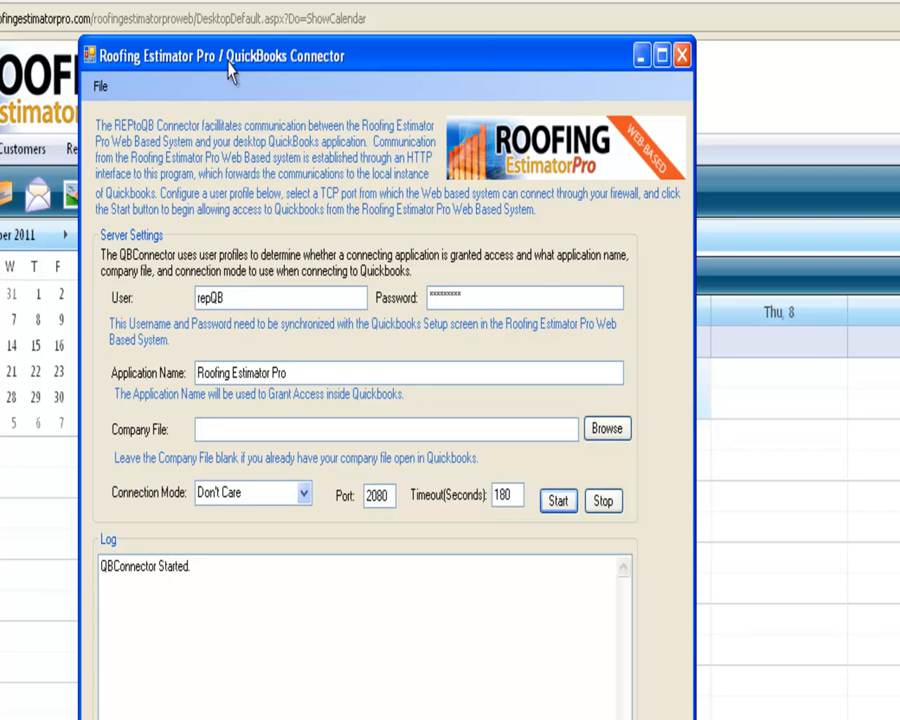
{"action": "left_click_drag", "start_coordinate": [230, 60], "coordinate": [467, 84]}
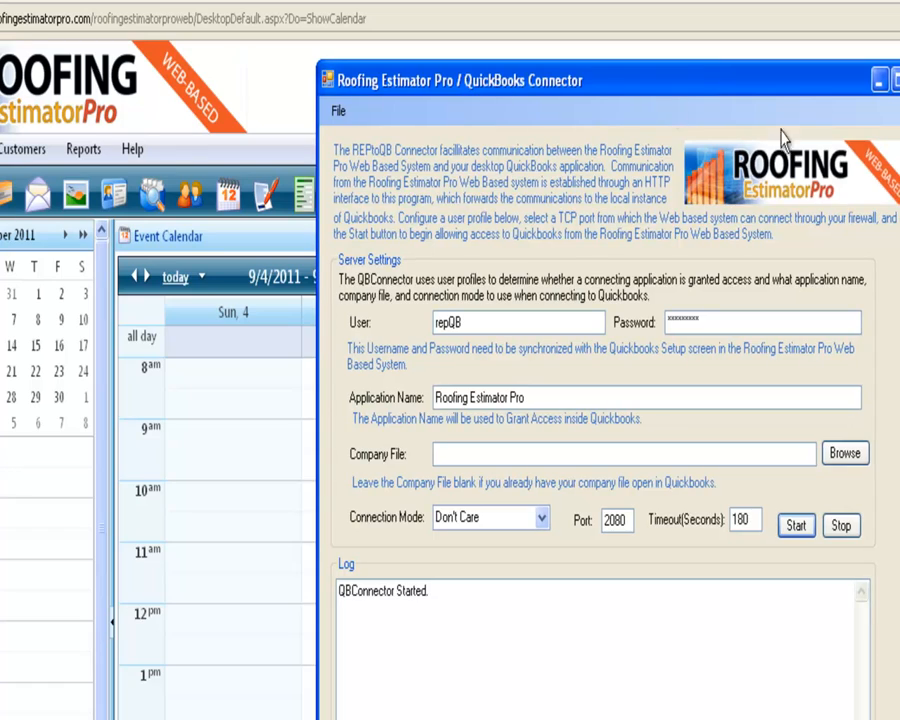
{"action": "left_click", "coordinate": [878, 80]}
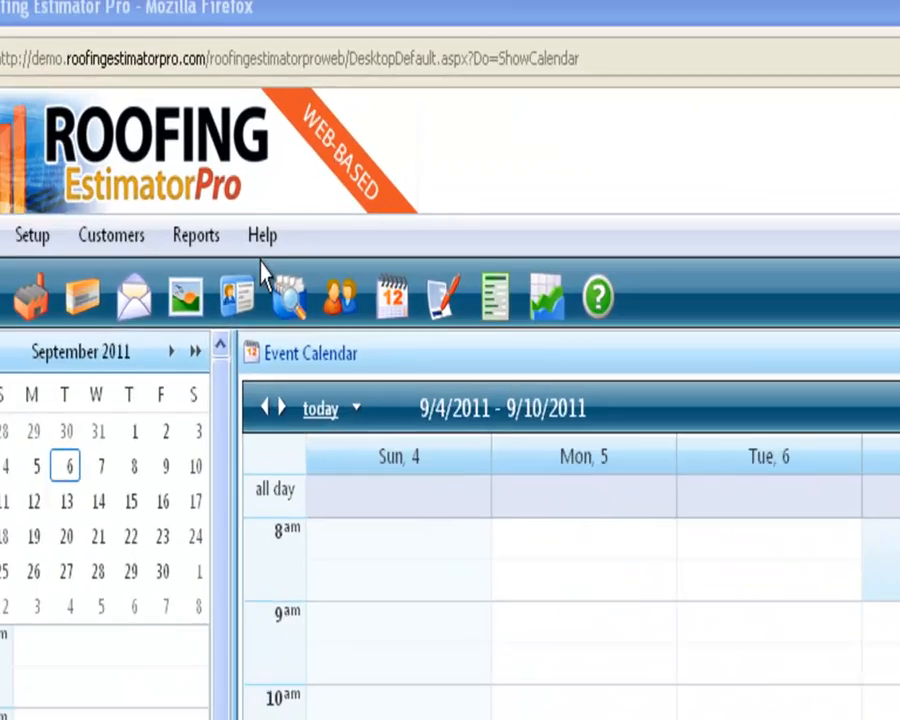
Replace the Server Address placeholder with the connector's IP and connect to the QuickBooks company file
{"action": "mouse_move", "coordinate": [42, 241]}
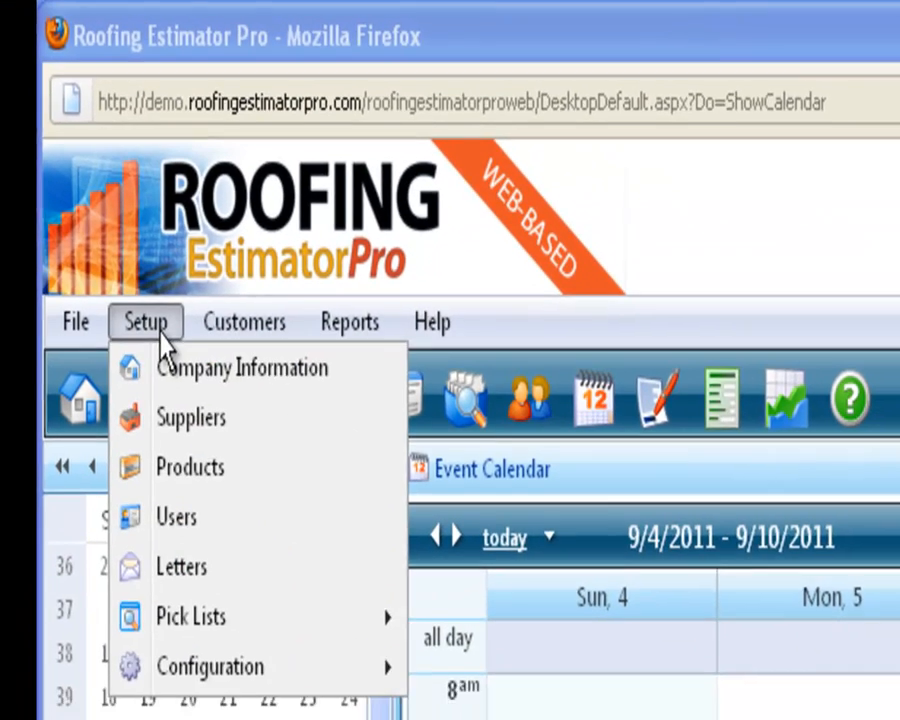
{"action": "mouse_move", "coordinate": [160, 511]}
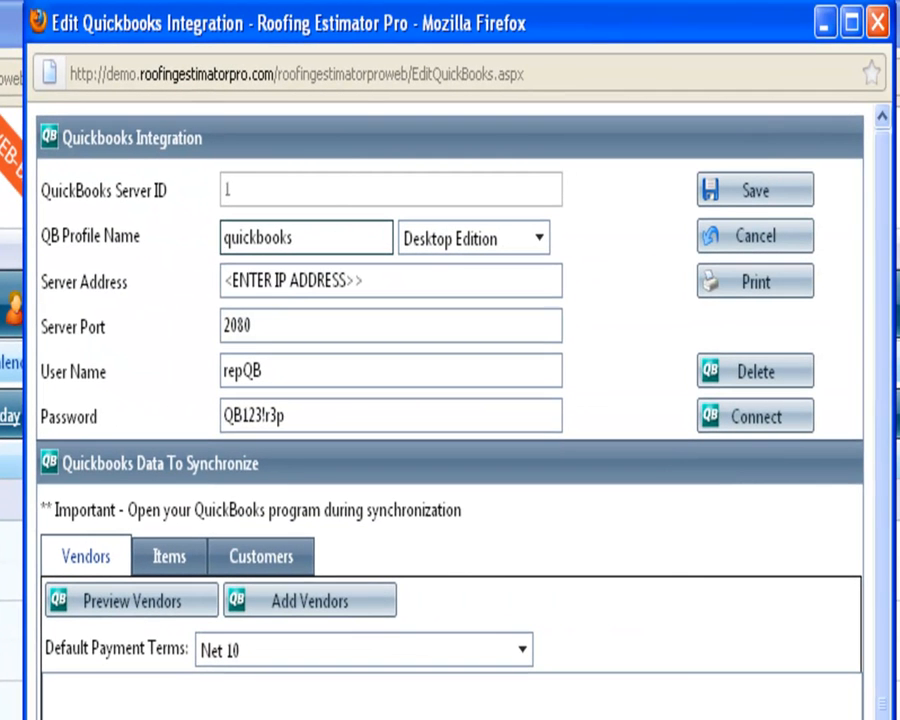
{"action": "left_click_drag", "start_coordinate": [367, 279], "coordinate": [201, 287]}
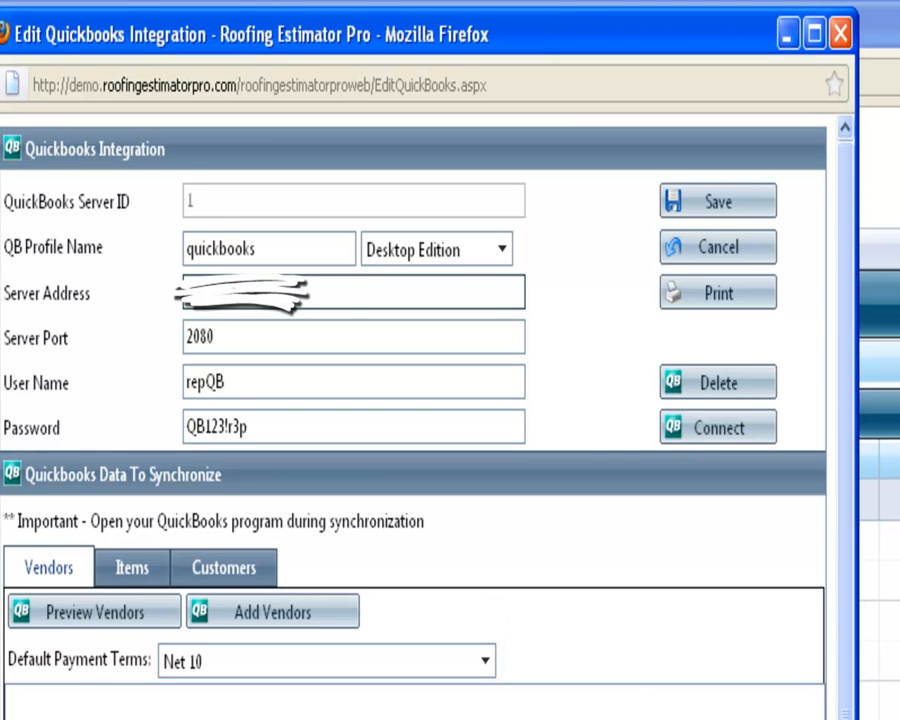
{"action": "key", "text": "alt+Tab"}
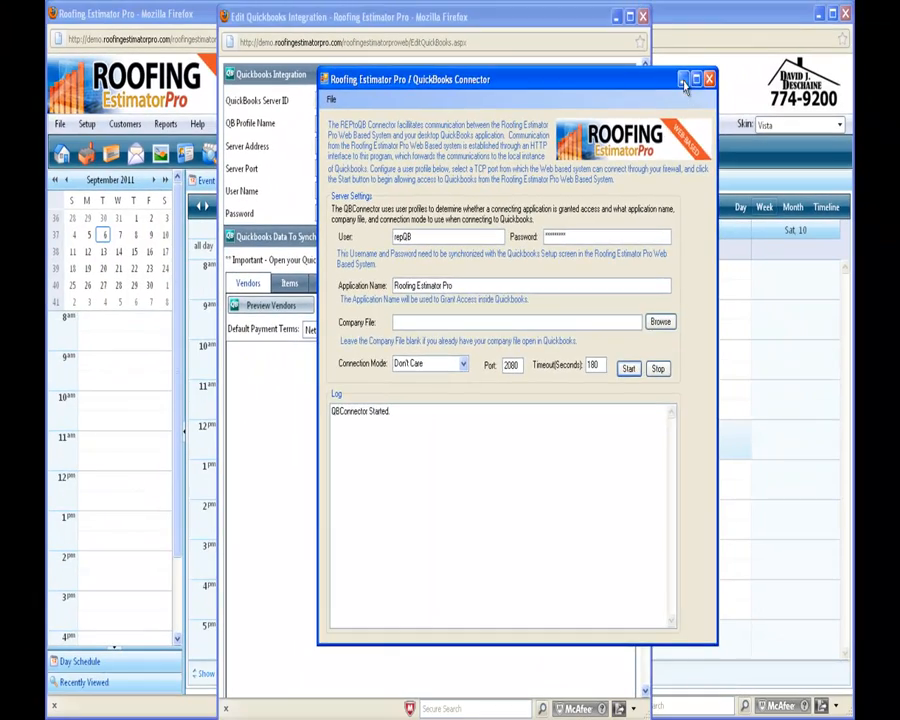
{"action": "left_click", "coordinate": [683, 80]}
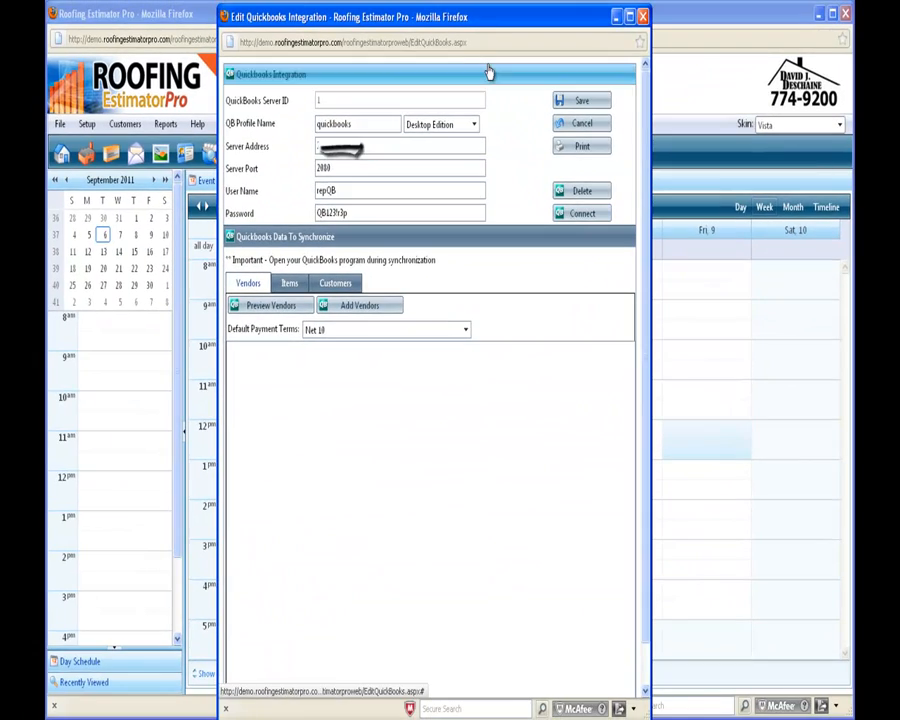
{"action": "left_click_drag", "start_coordinate": [494, 18], "coordinate": [519, 12]}
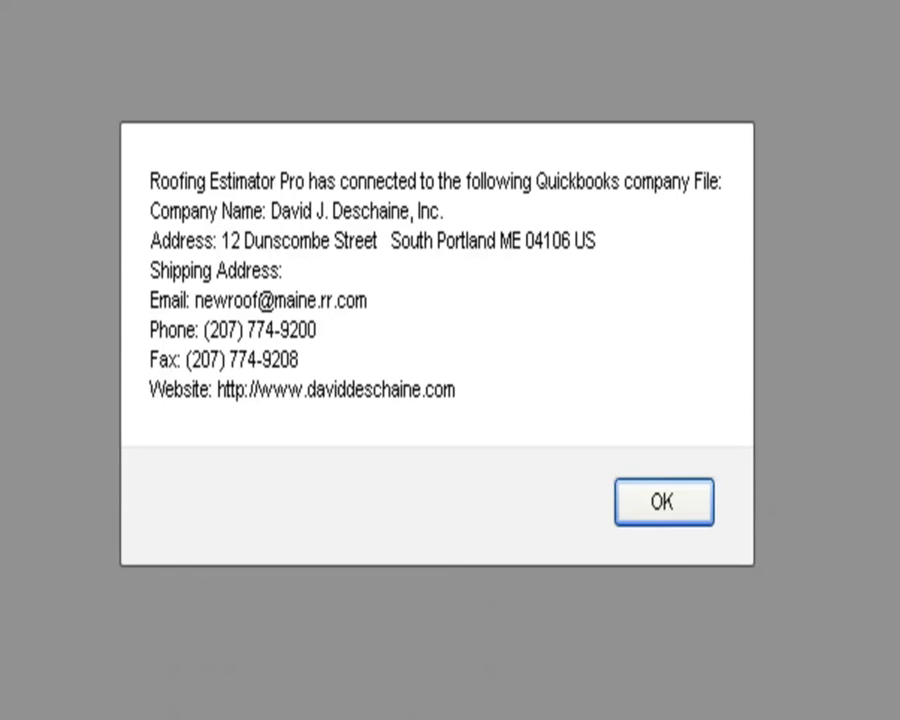
{"action": "left_click", "coordinate": [686, 520]}
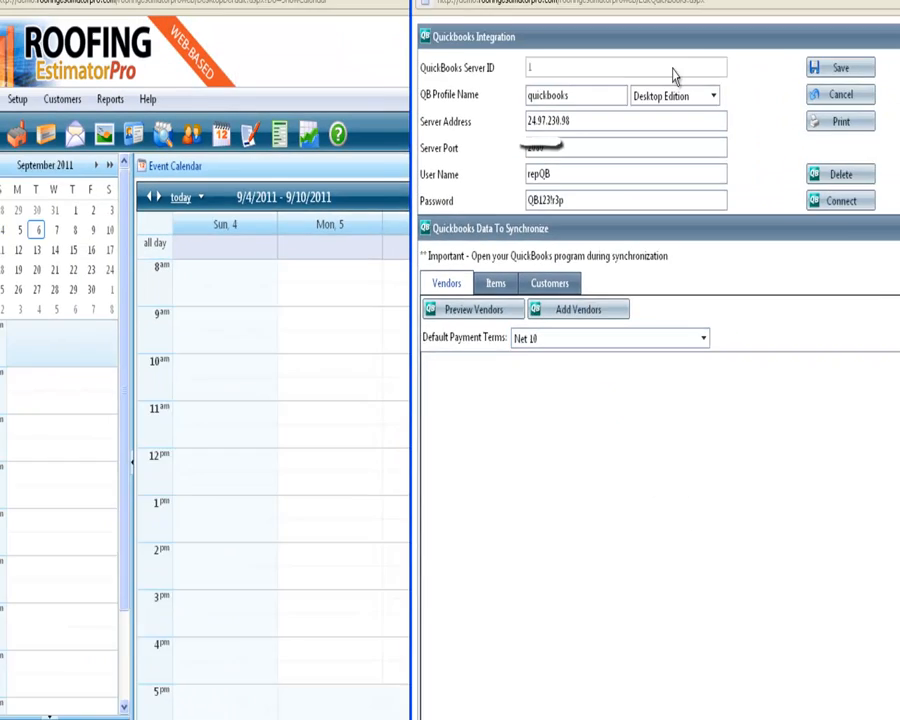
{"action": "left_click_drag", "start_coordinate": [645, 24], "coordinate": [438, 20]}
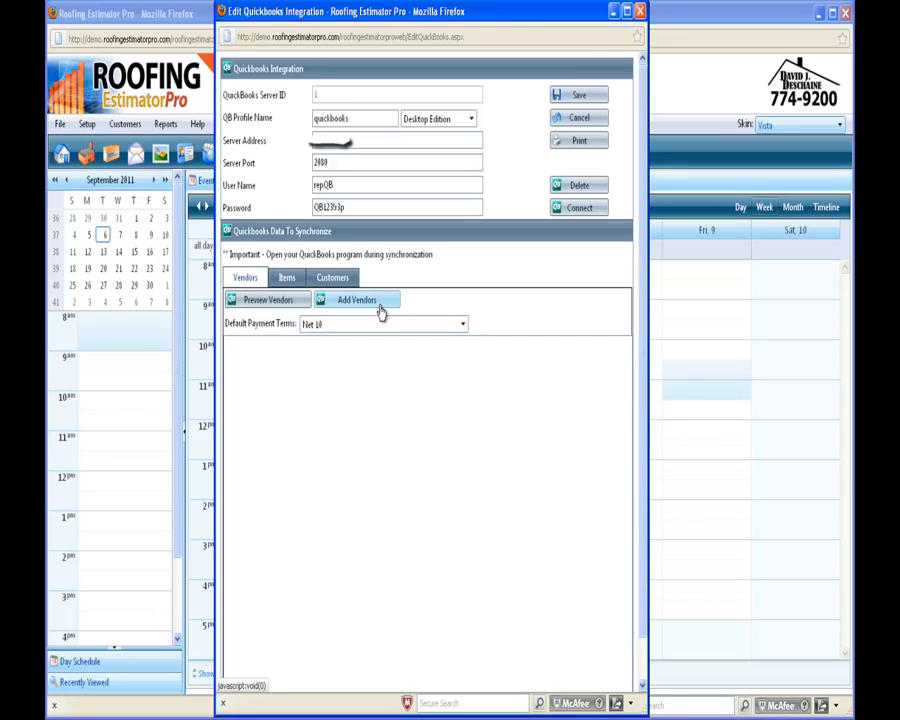
Add the 1102 QuickBooks vendors with Net 10 payment terms and acknowledge the result
{"action": "left_click", "coordinate": [378, 310]}
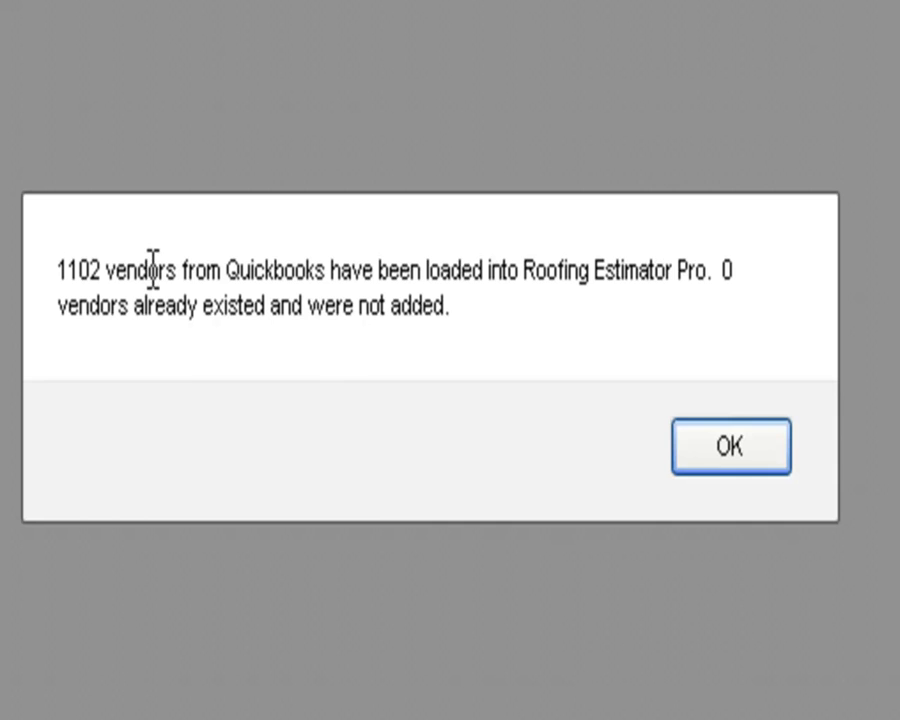
{"action": "left_click", "coordinate": [756, 466]}
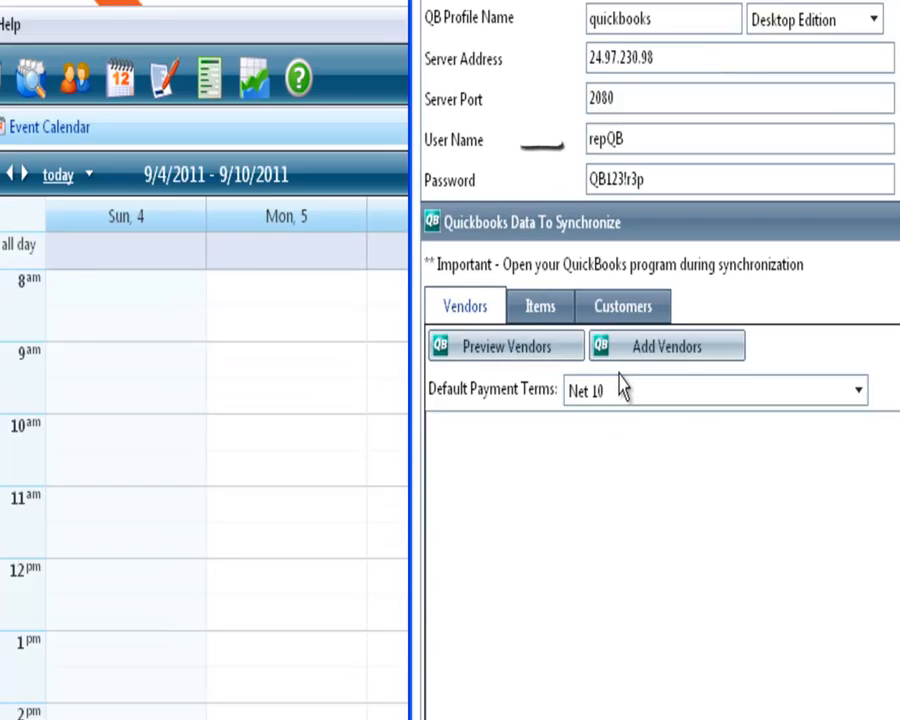
{"action": "left_click_drag", "start_coordinate": [567, 15], "coordinate": [394, 16]}
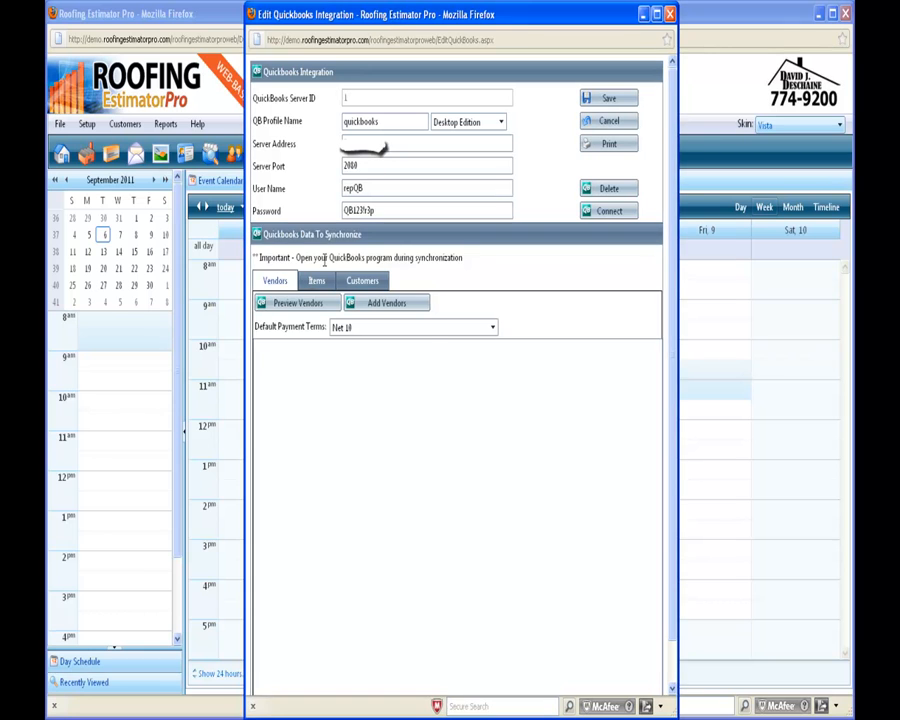
On the Items tab, add 161 QuickBooks products with Roofing Supplier as default supplier
{"action": "left_click", "coordinate": [316, 282]}
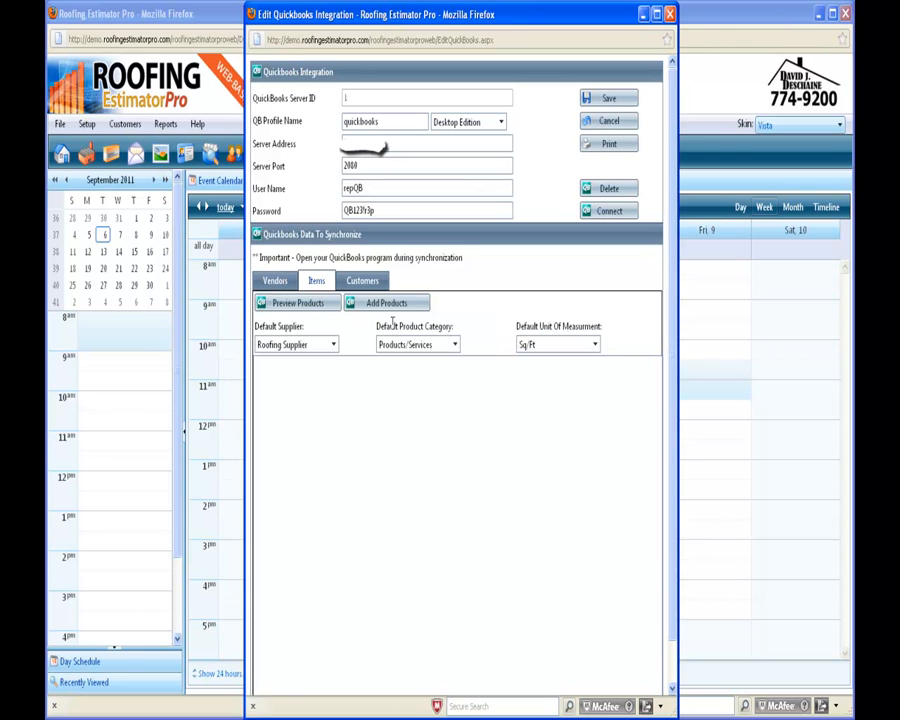
{"action": "left_click", "coordinate": [334, 347]}
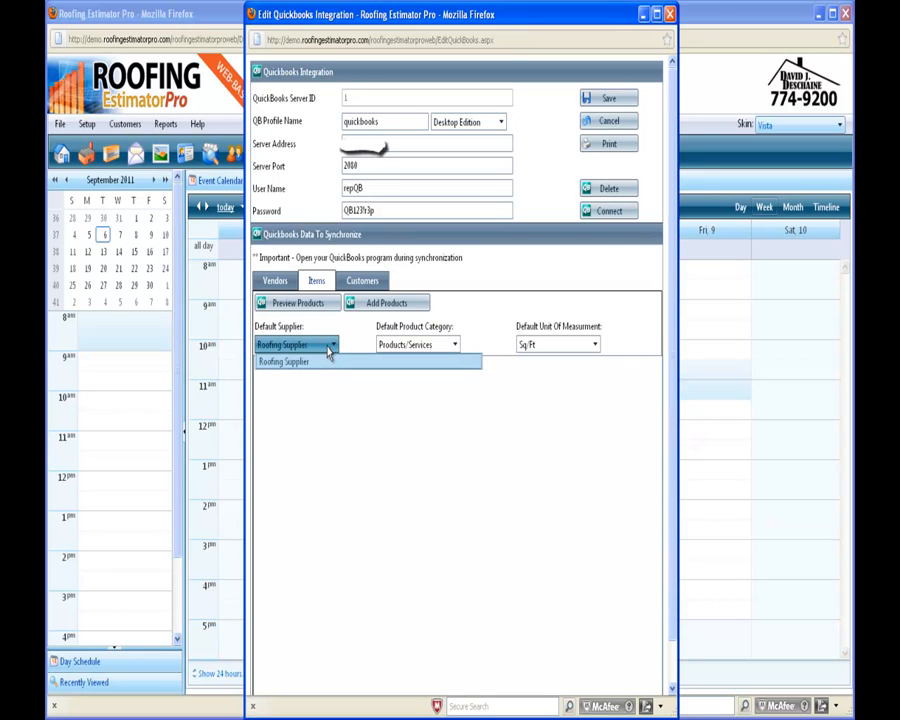
{"action": "left_click", "coordinate": [461, 413]}
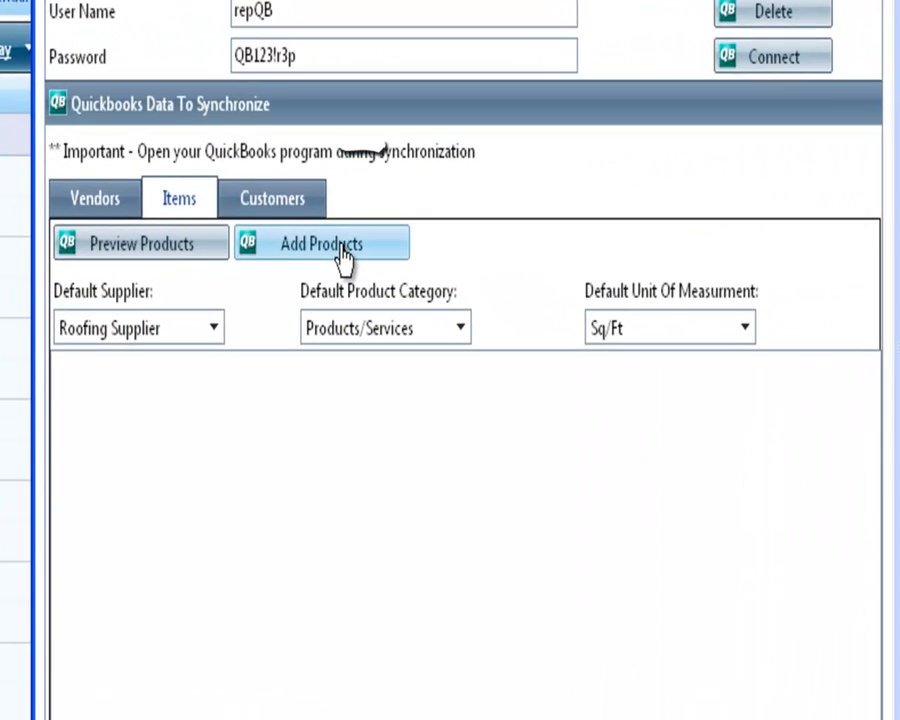
{"action": "left_click", "coordinate": [398, 304]}
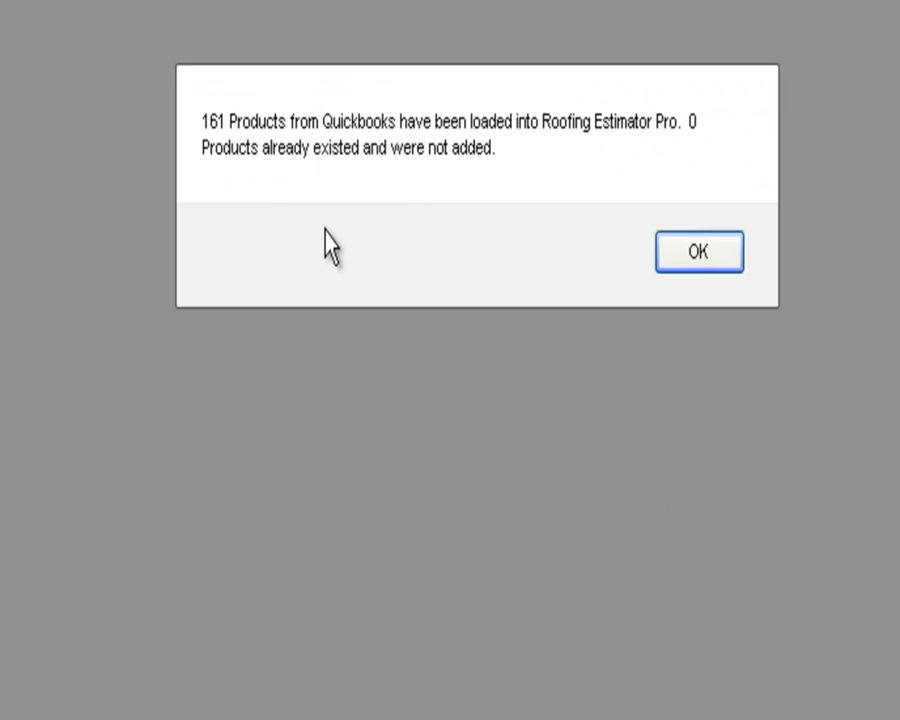
{"action": "left_click", "coordinate": [698, 252]}
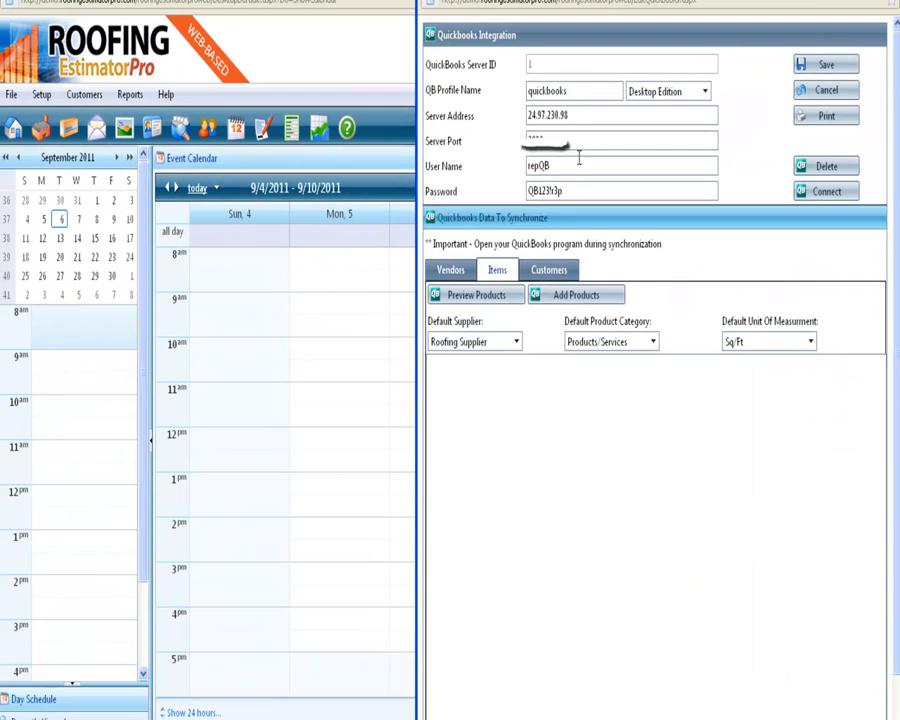
Shift the integration window aside and switch to its Customers section
{"action": "left_click_drag", "start_coordinate": [623, 0], "coordinate": [376, 0]}
{"action": "left_click", "coordinate": [344, 274]}
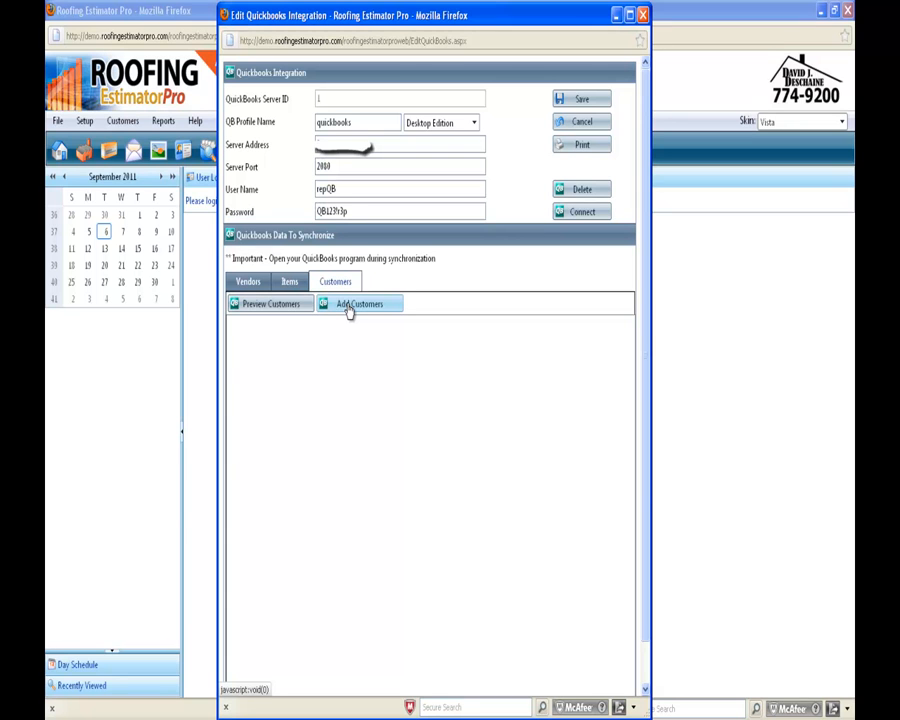
Add Customers to load all 3292 QuickBooks customers into the estimator
{"action": "left_click", "coordinate": [349, 311]}
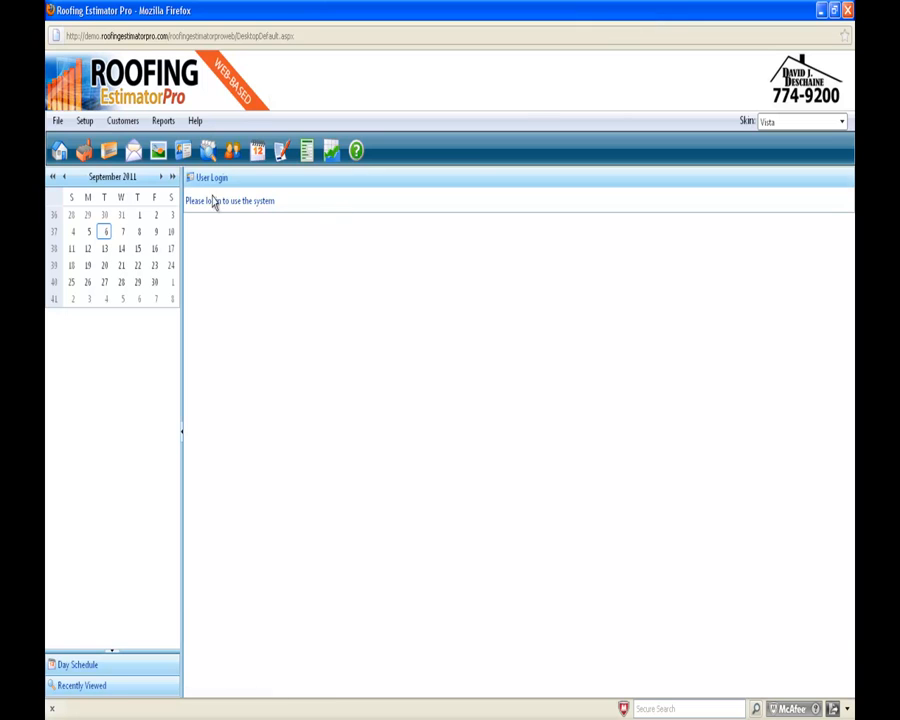
Visit the customer search page, then bring up the login form from the File menu
{"action": "left_click", "coordinate": [231, 155]}
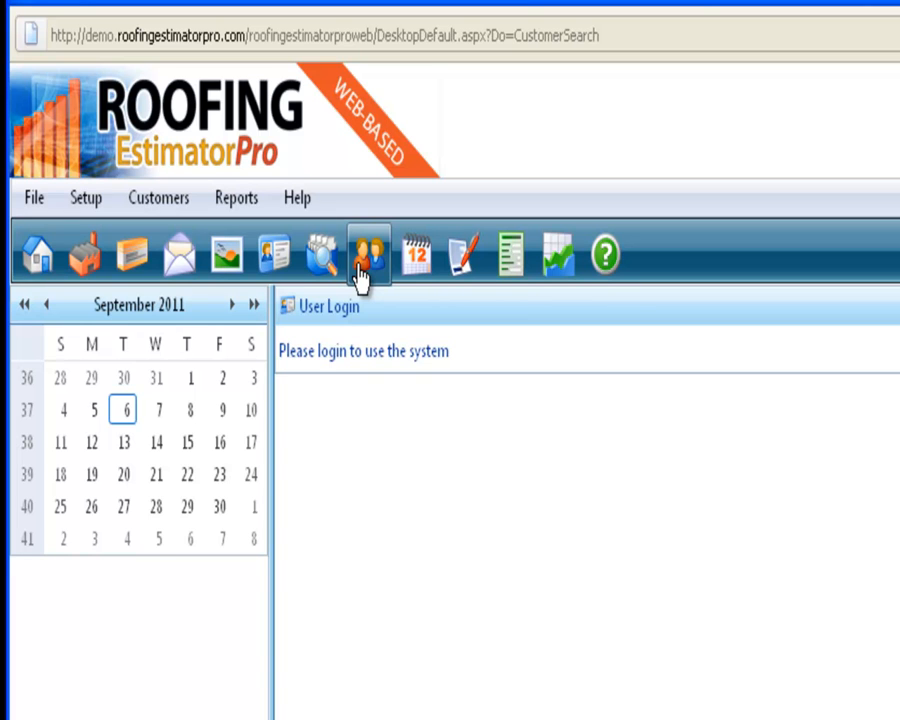
{"action": "left_click", "coordinate": [35, 200]}
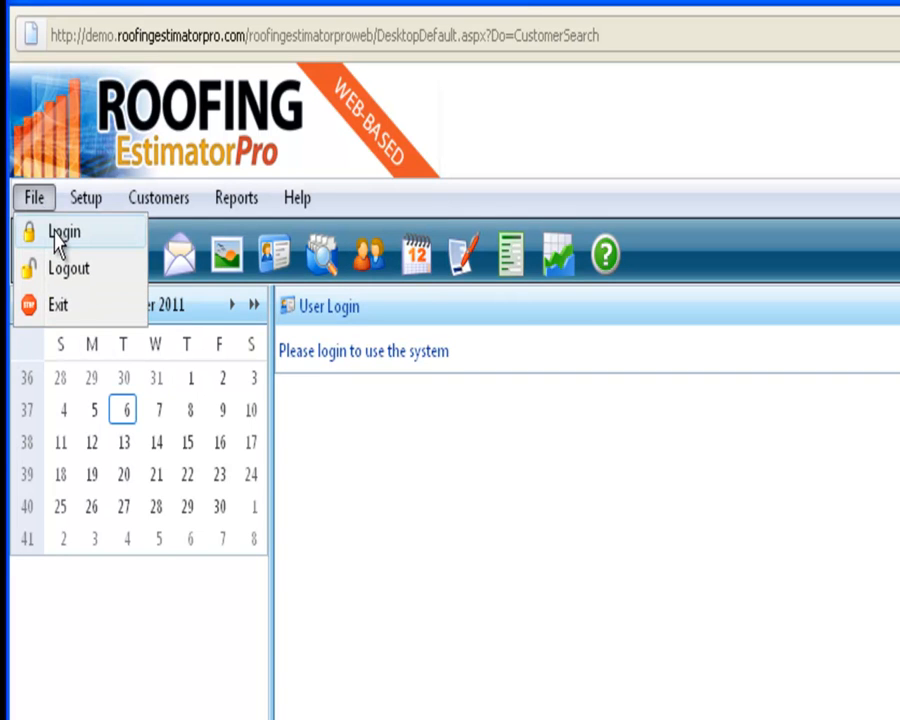
{"action": "left_click", "coordinate": [58, 240]}
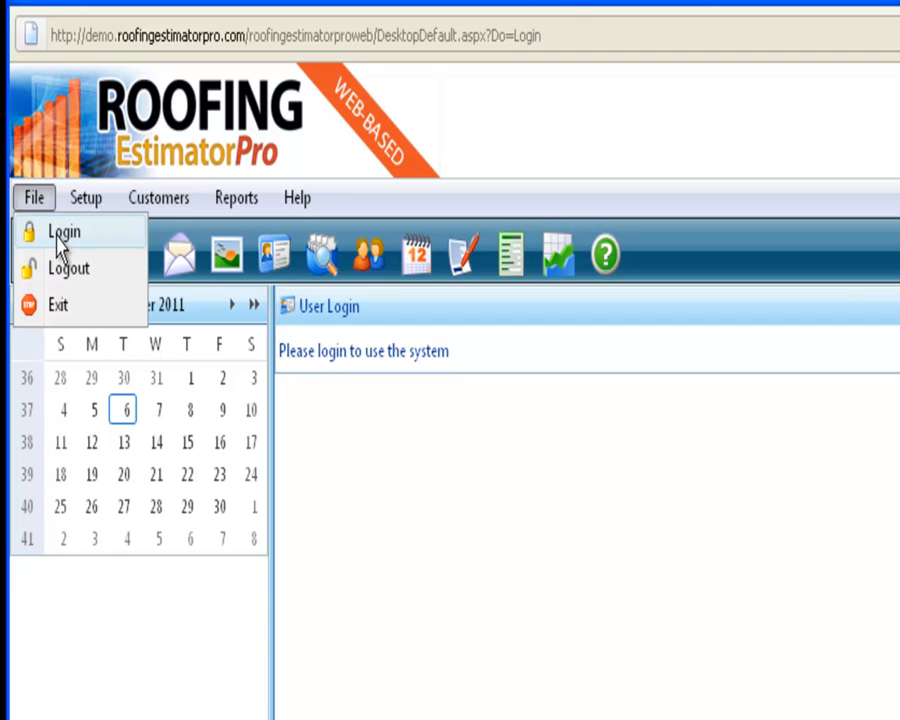